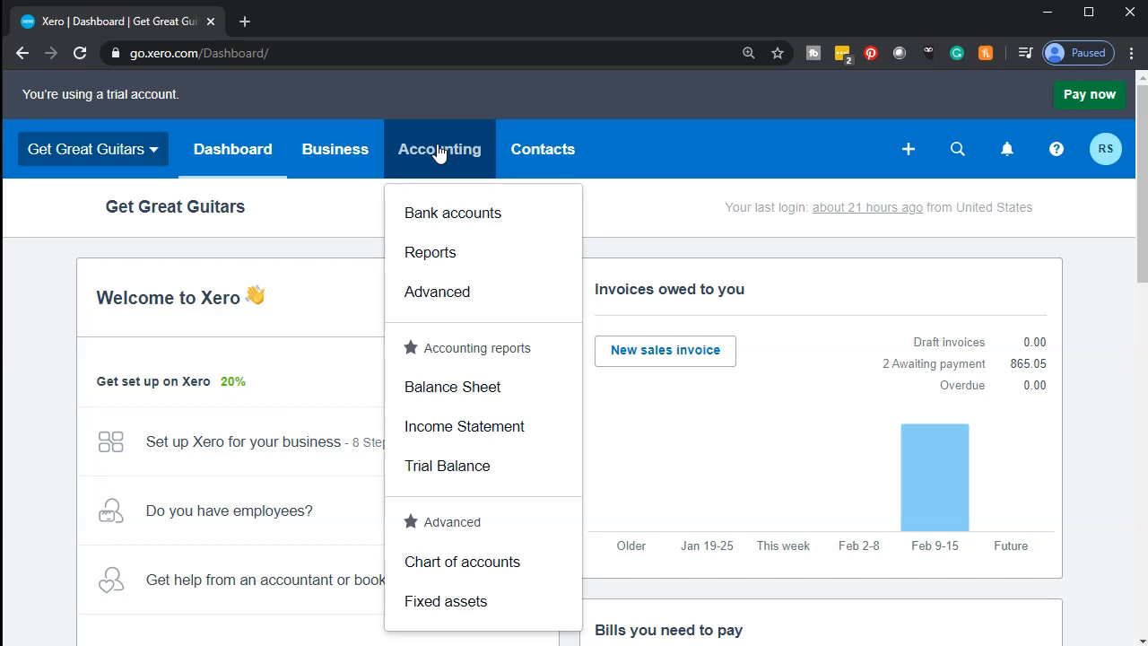
Step: Open the Trial Balance report from the Accounting reports and duplicate it in a second browser tab
left_click(439, 259)
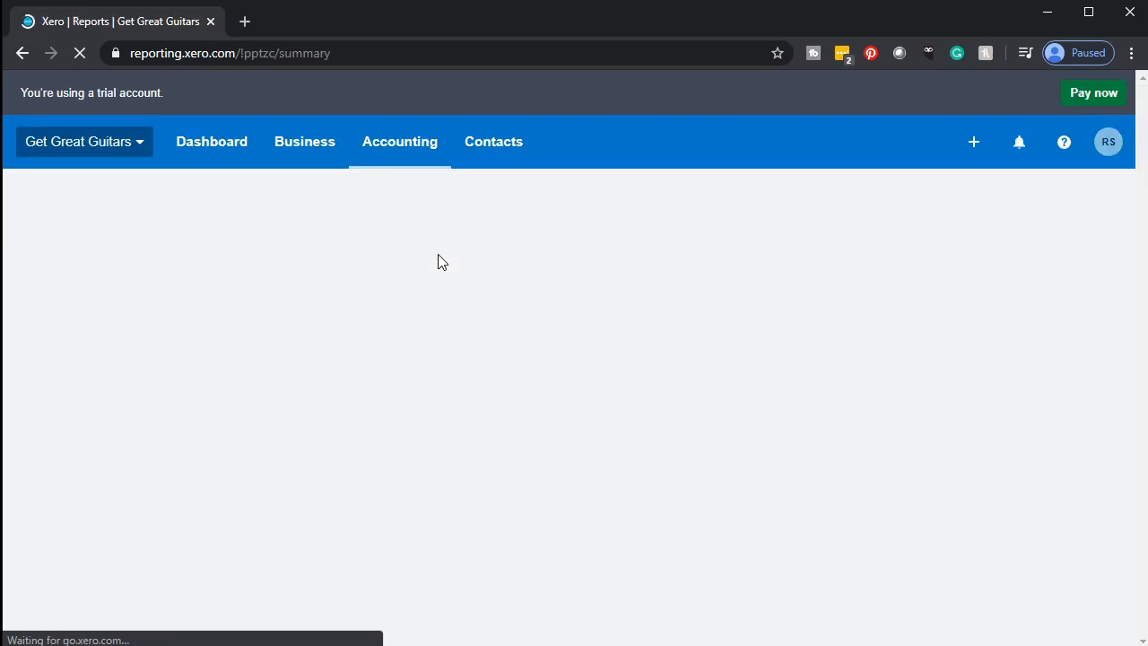
scroll(134, 457, "down", 4)
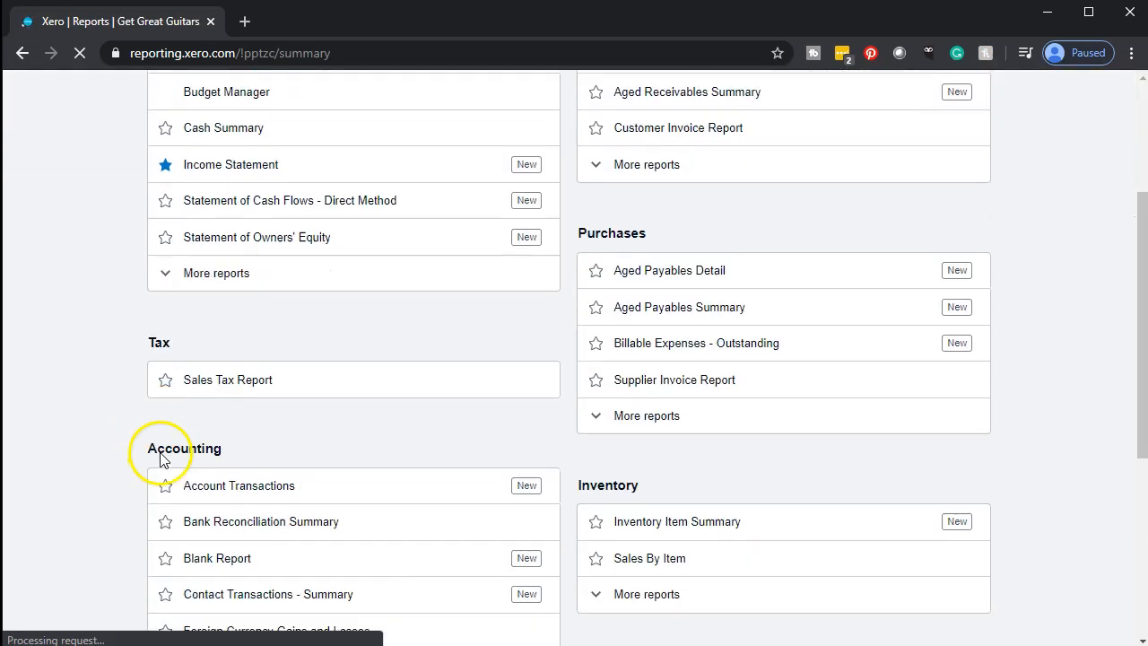
scroll(62, 456, "down", 3)
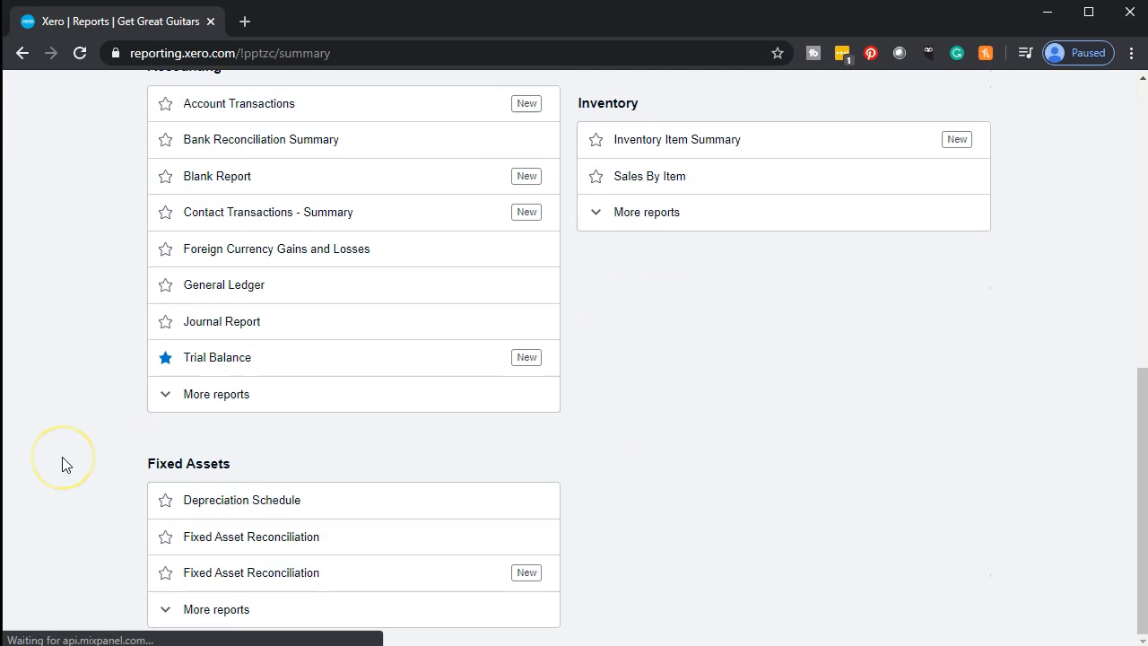
scroll(61, 457, "up", 1)
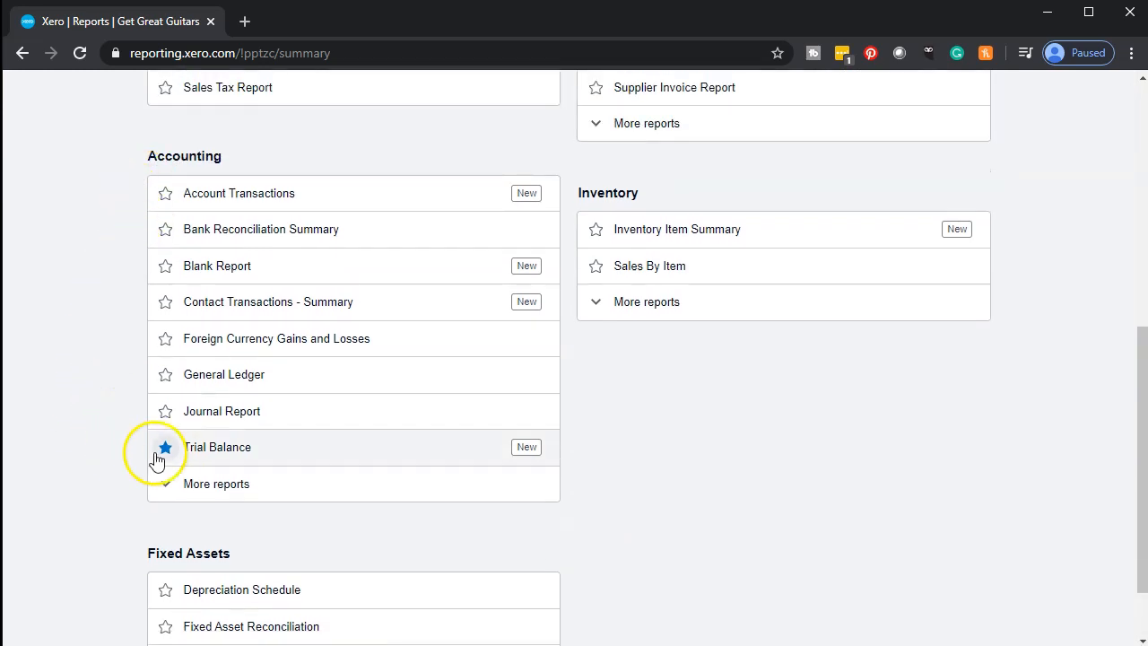
left_click(221, 453)
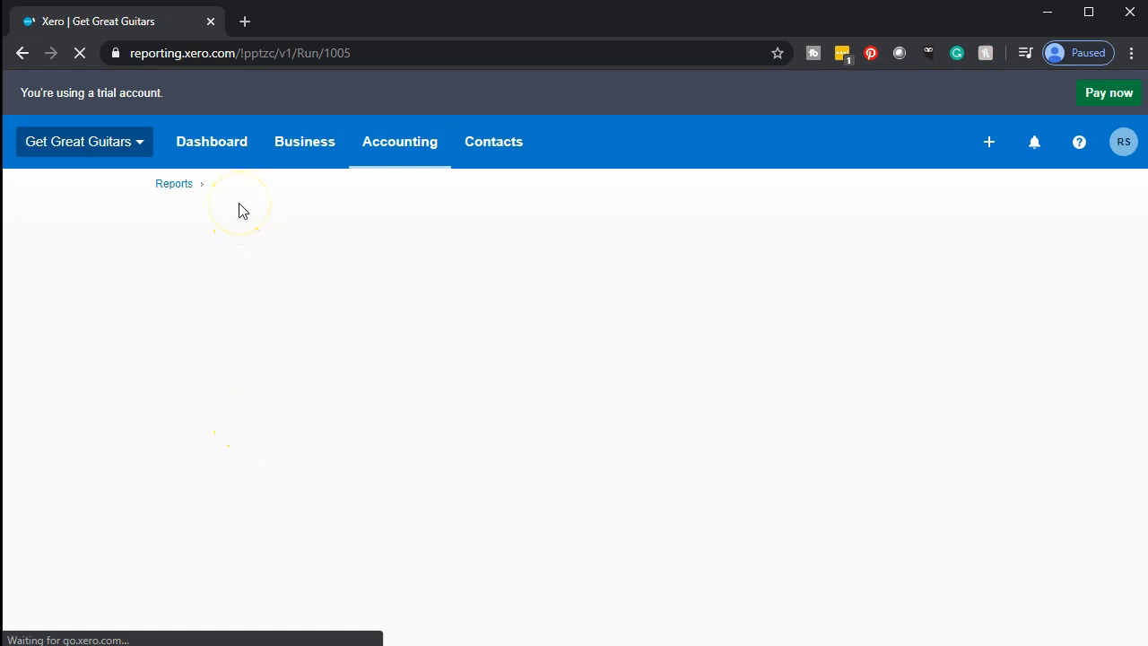
right_click(161, 24)
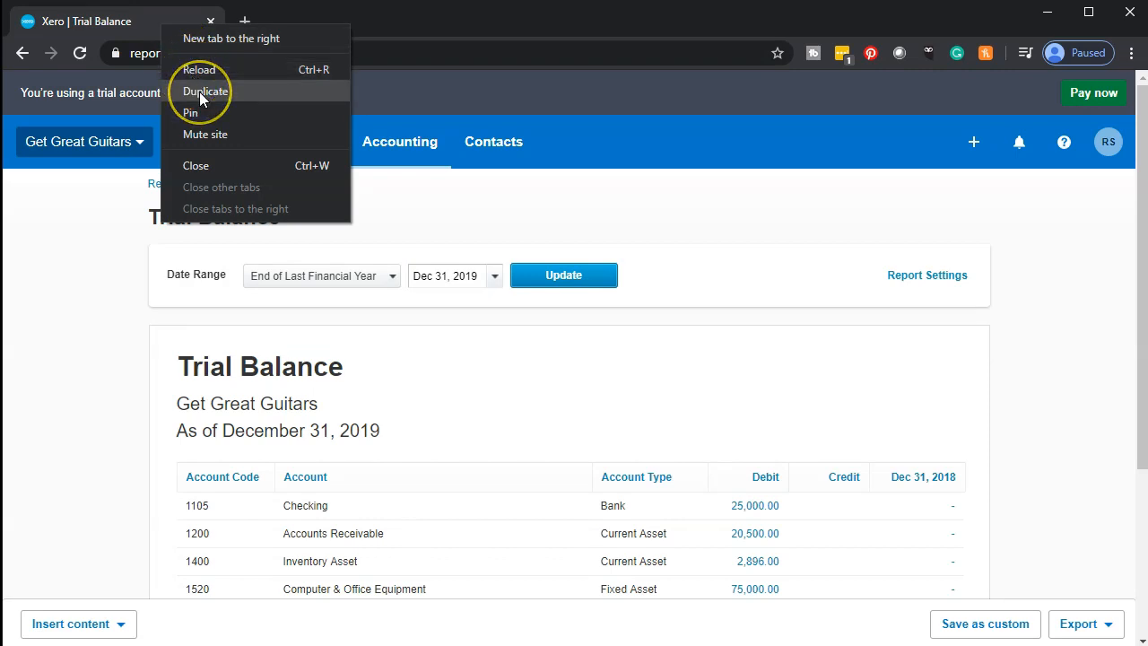
left_click(199, 93)
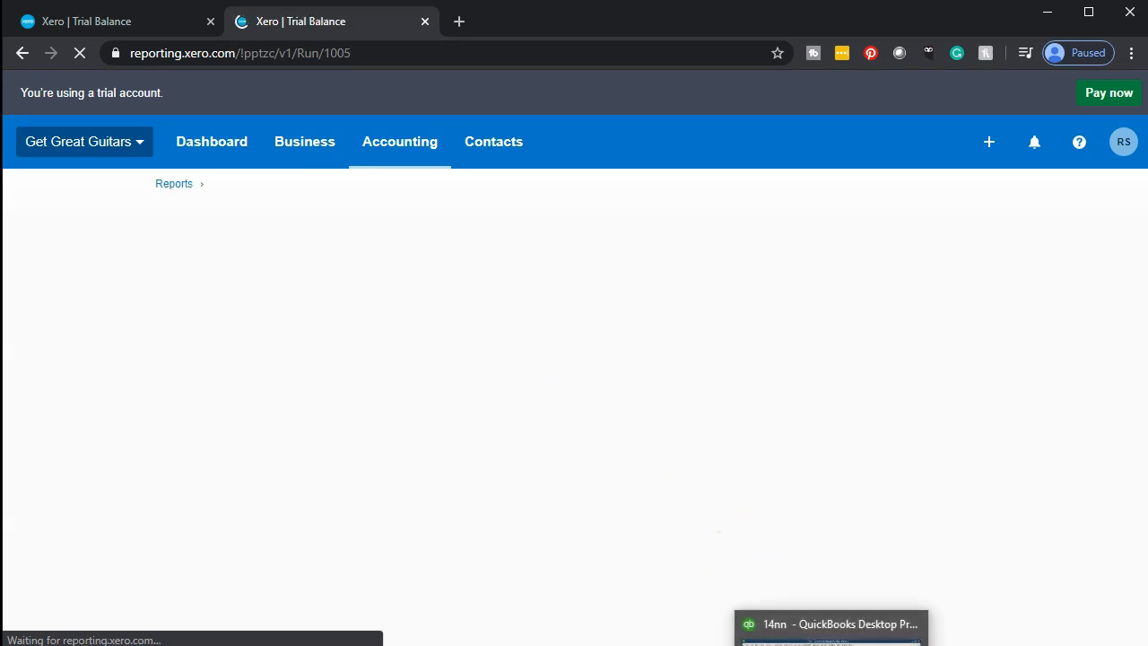
Step: Switch to QuickBooks Desktop to examine the home page flowchart, and return to Xero in the browser
left_click(832, 632)
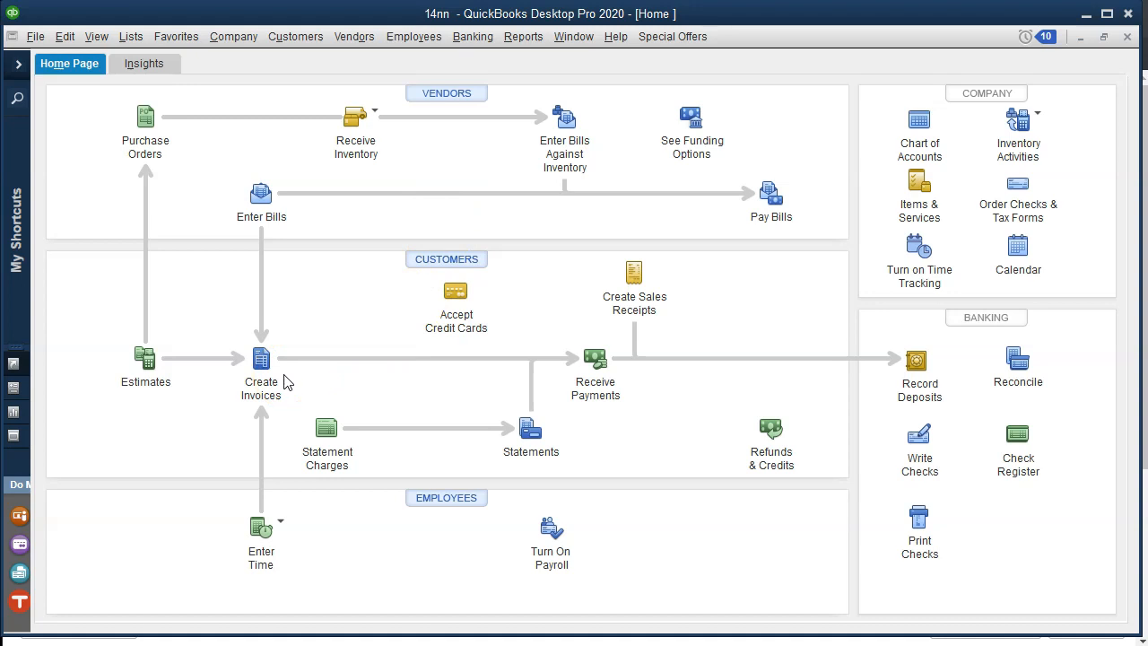
left_click(1085, 14)
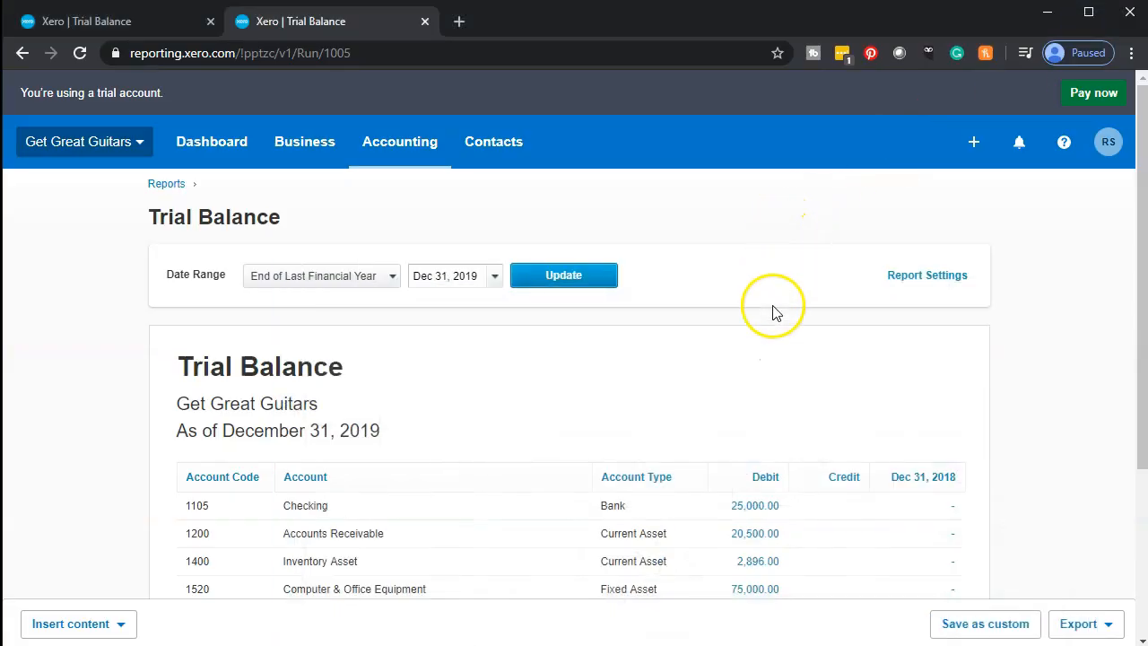
Step: Update the Trial Balance in the second tab to Jan 31, 2020 and enlarge the page for reading
left_click(496, 280)
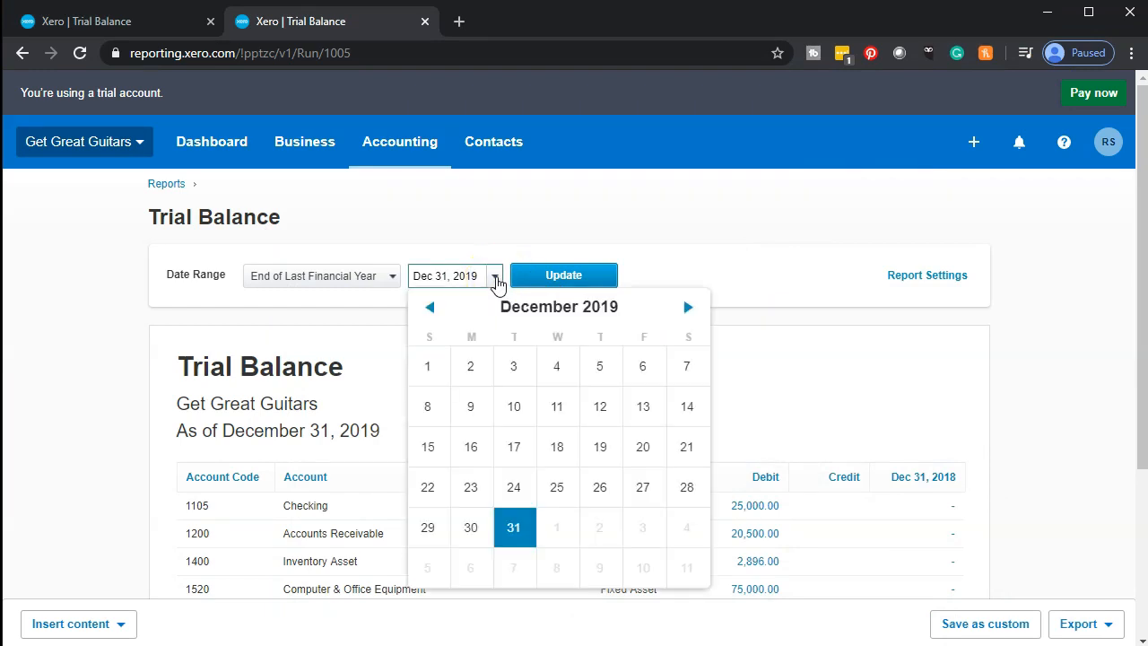
left_click(688, 314)
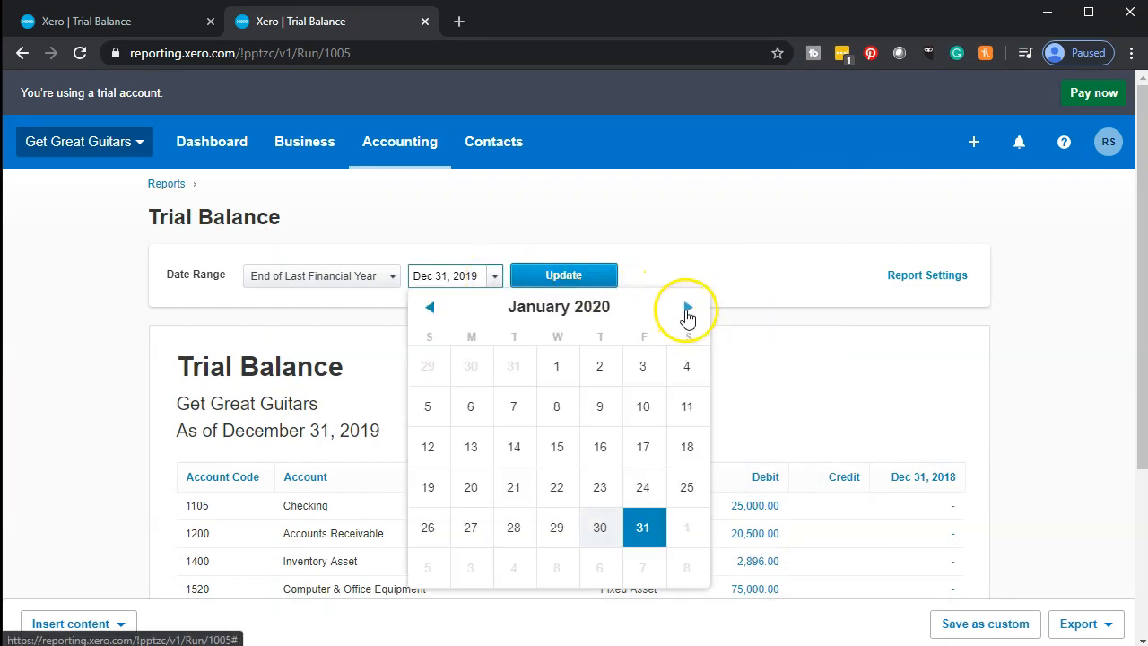
left_click(651, 532)
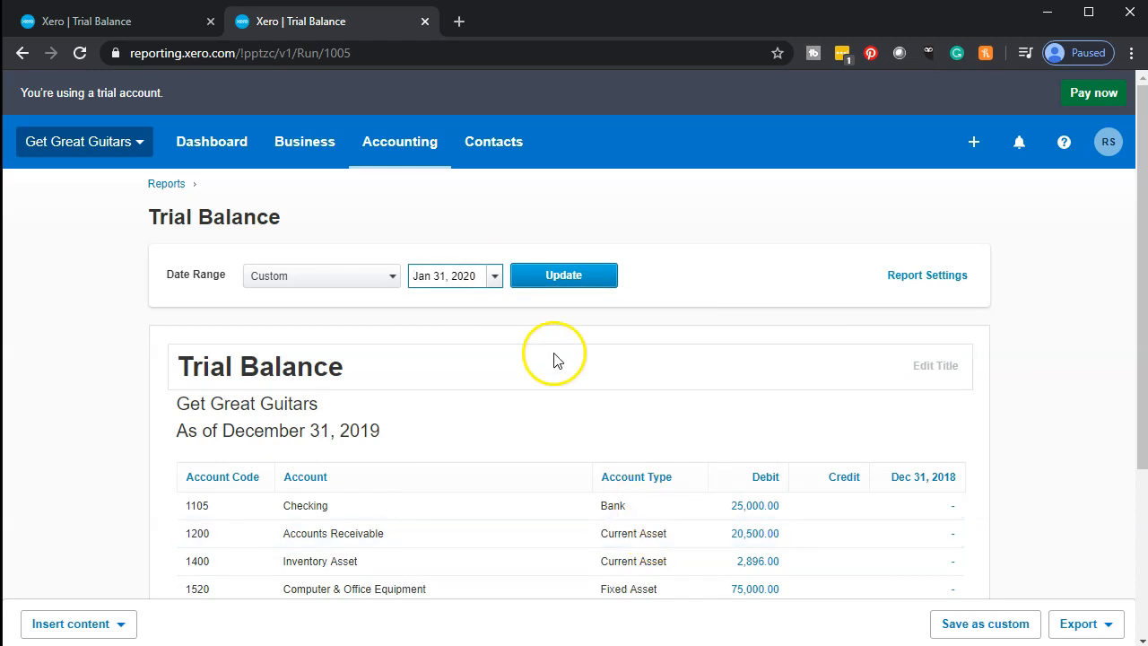
left_click(556, 280)
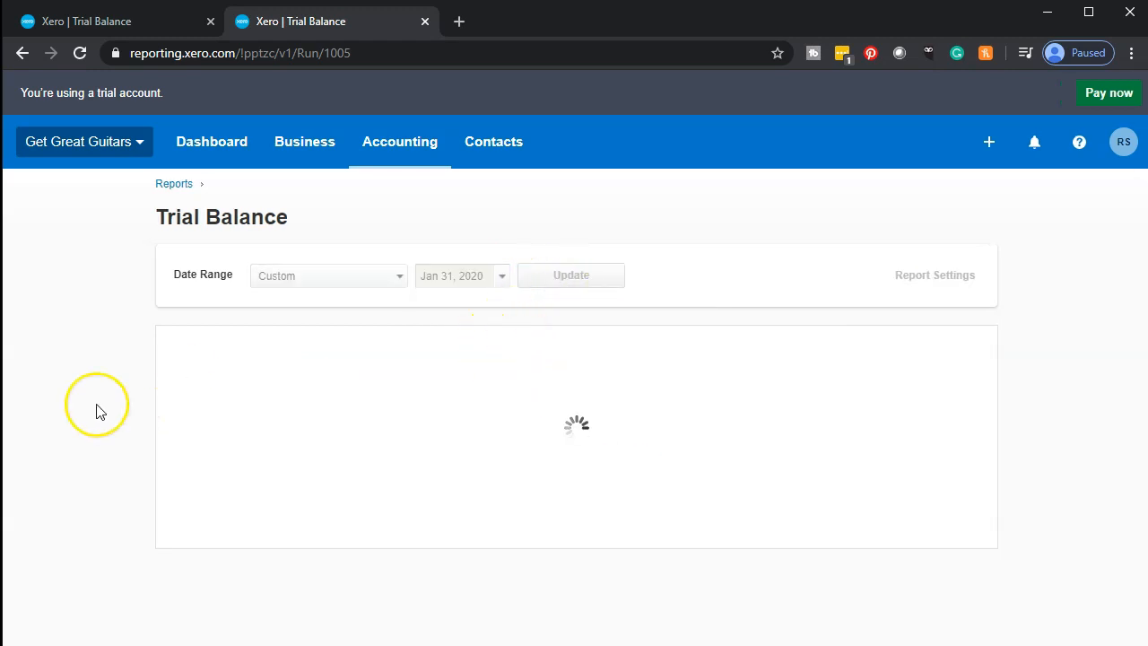
scroll(100, 412, "down", 2)
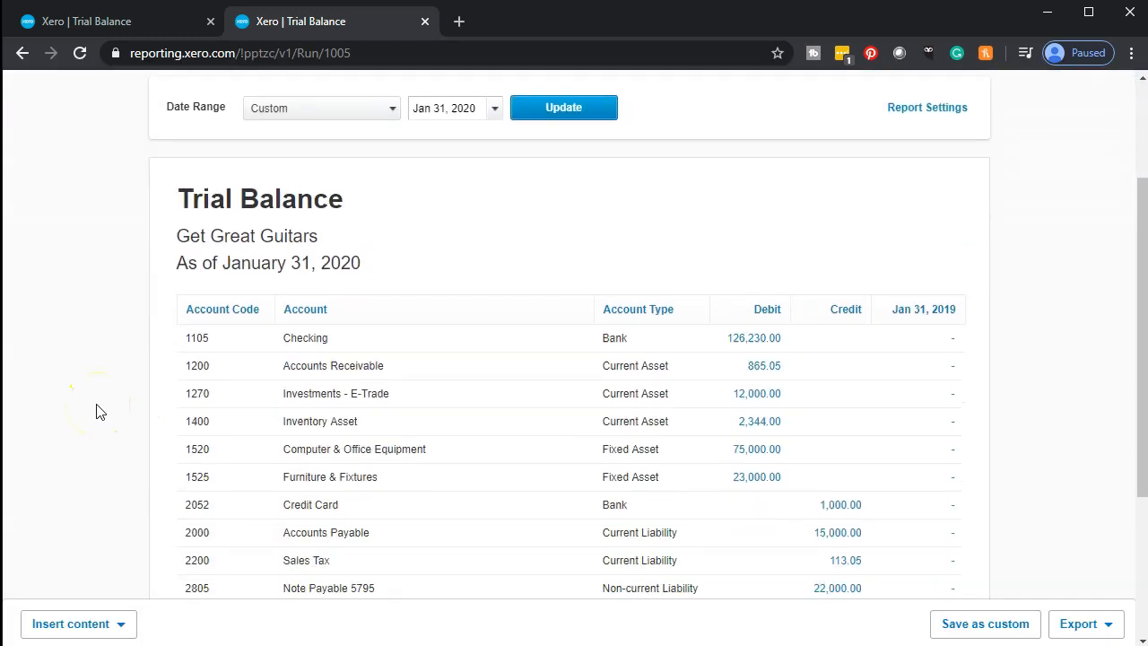
key("ctrl+plus")
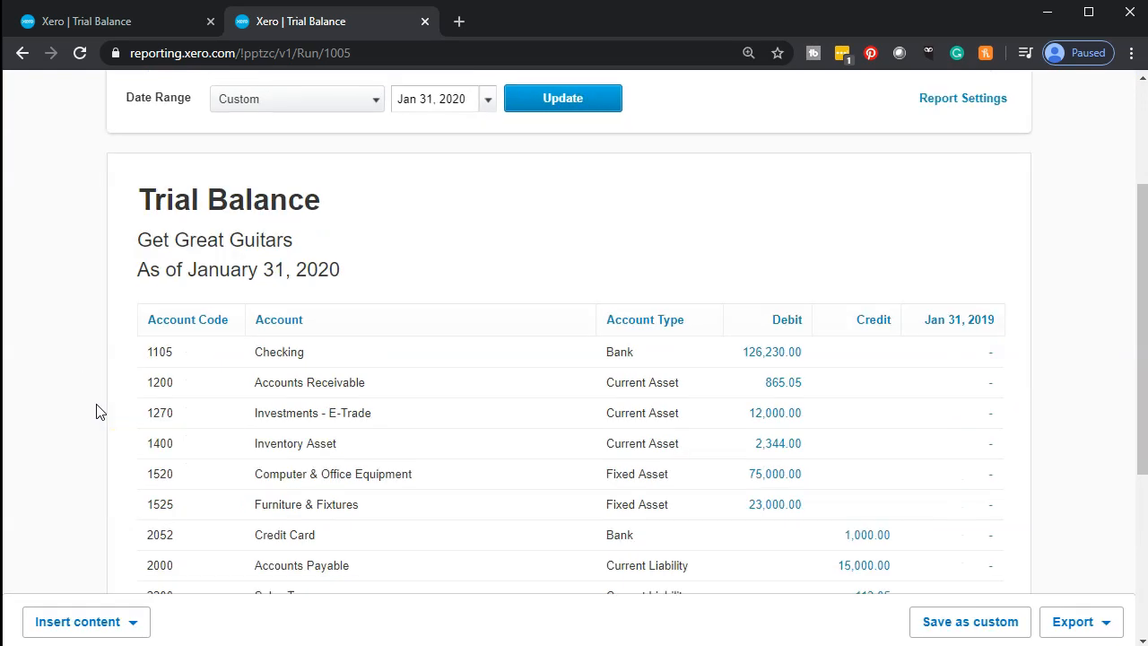
key("ctrl+plus")
scroll(98, 411, "down", 2)
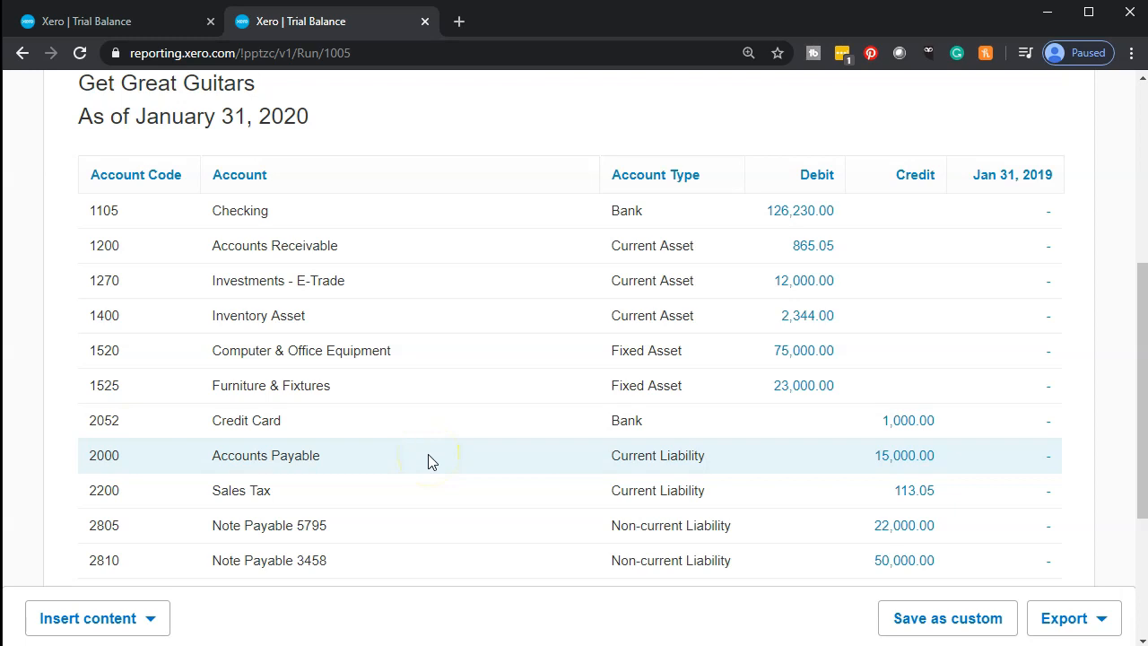
Step: Return to the dashboard in the first browser tab and open the purchases overview through the bills to pay
left_click(105, 27)
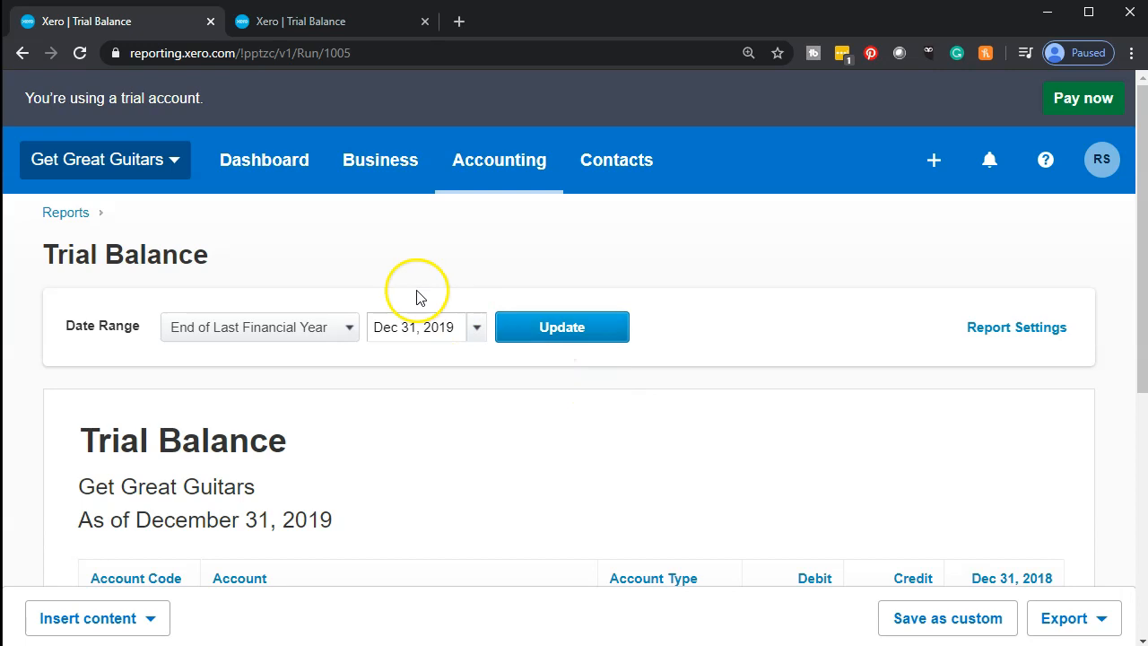
left_click(275, 180)
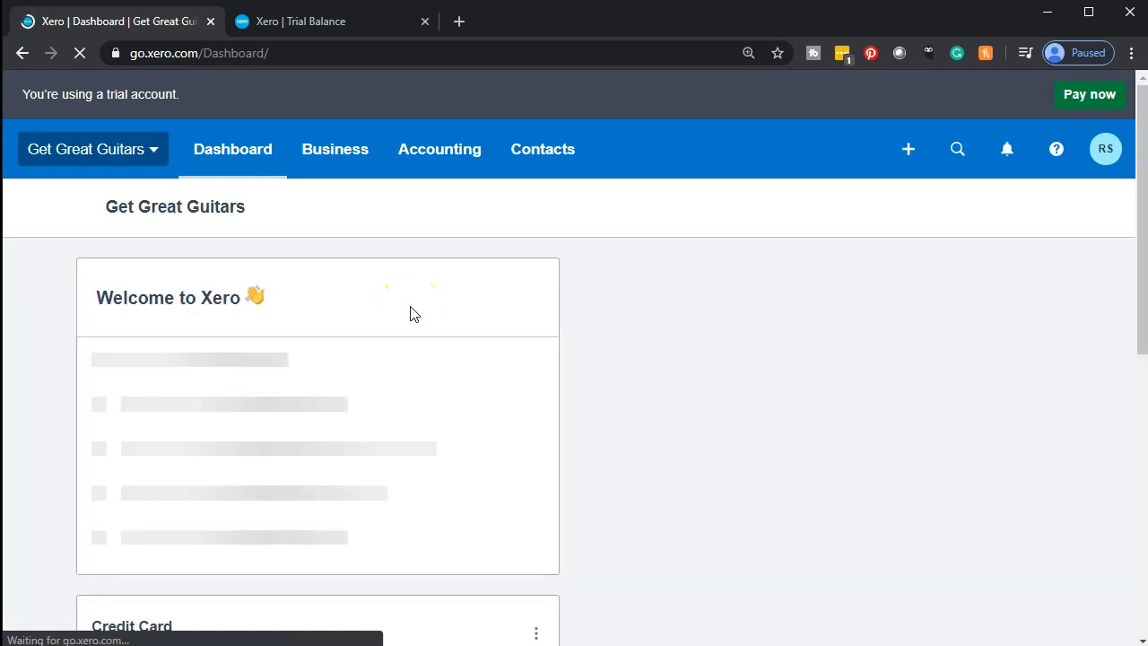
scroll(677, 337, "down", 2)
scroll(675, 334, "down", 3)
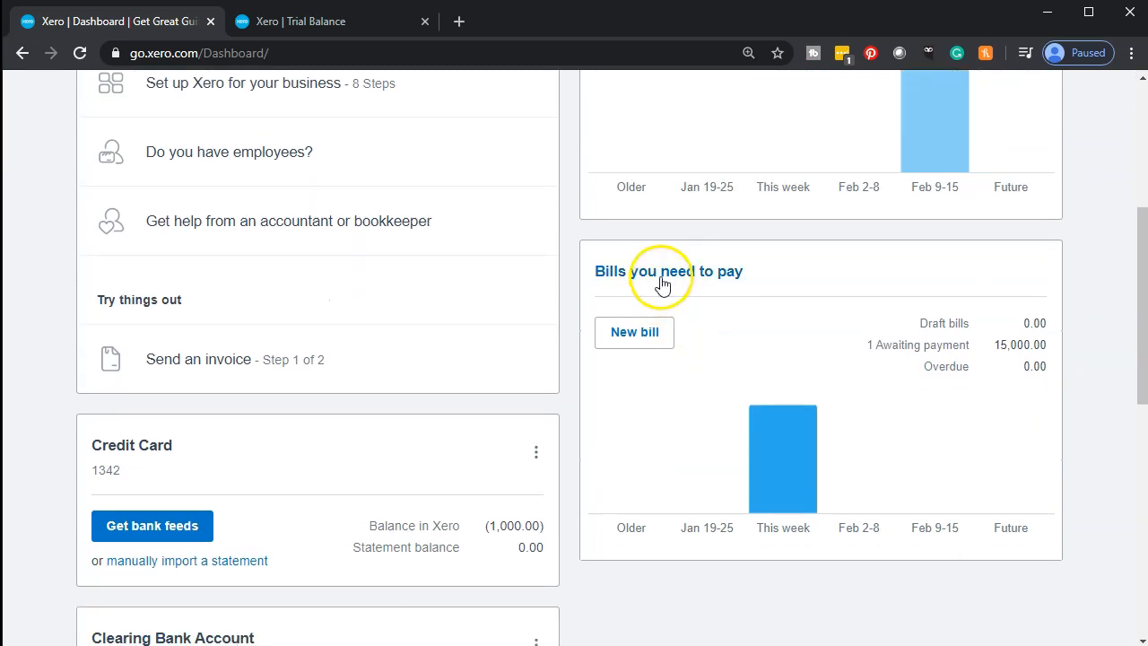
left_click(662, 284)
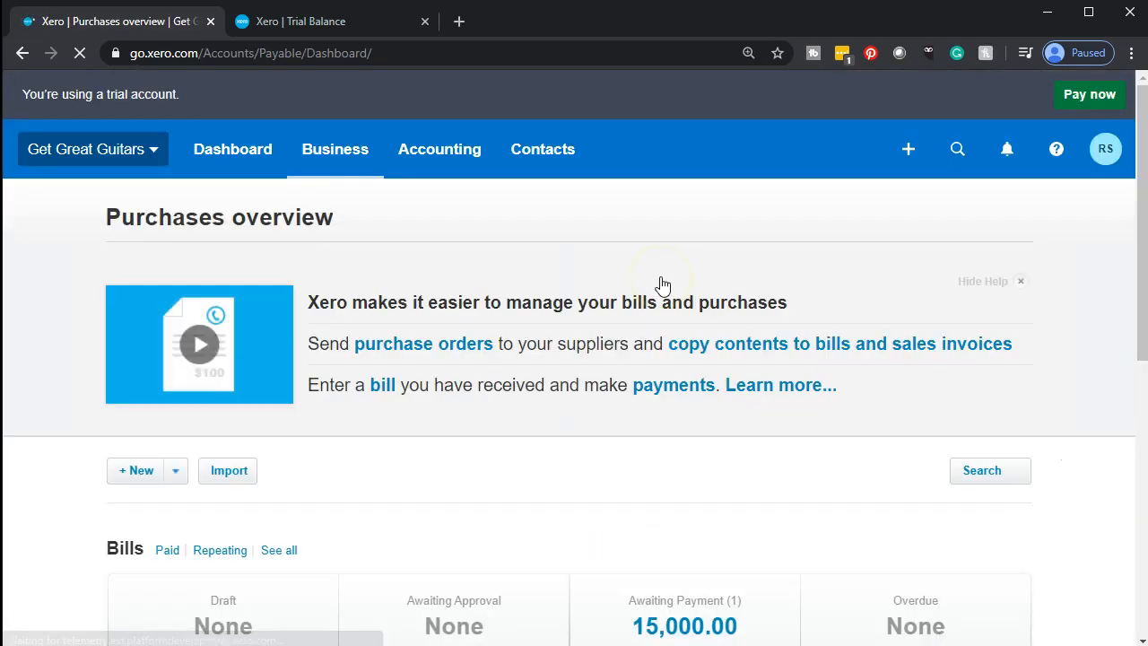
Step: Open the approved Gibson purchase order dated Jan 12, 2020 from the purchases overview
scroll(41, 423, "down", 1)
scroll(41, 428, "down", 5)
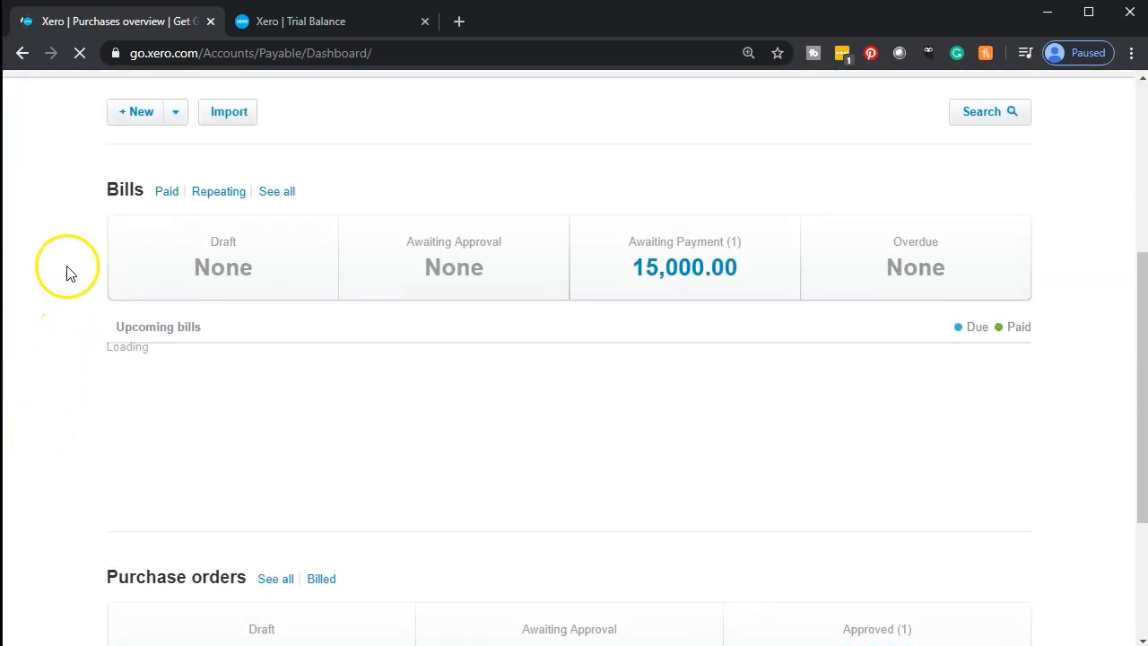
scroll(90, 305, "down", 3)
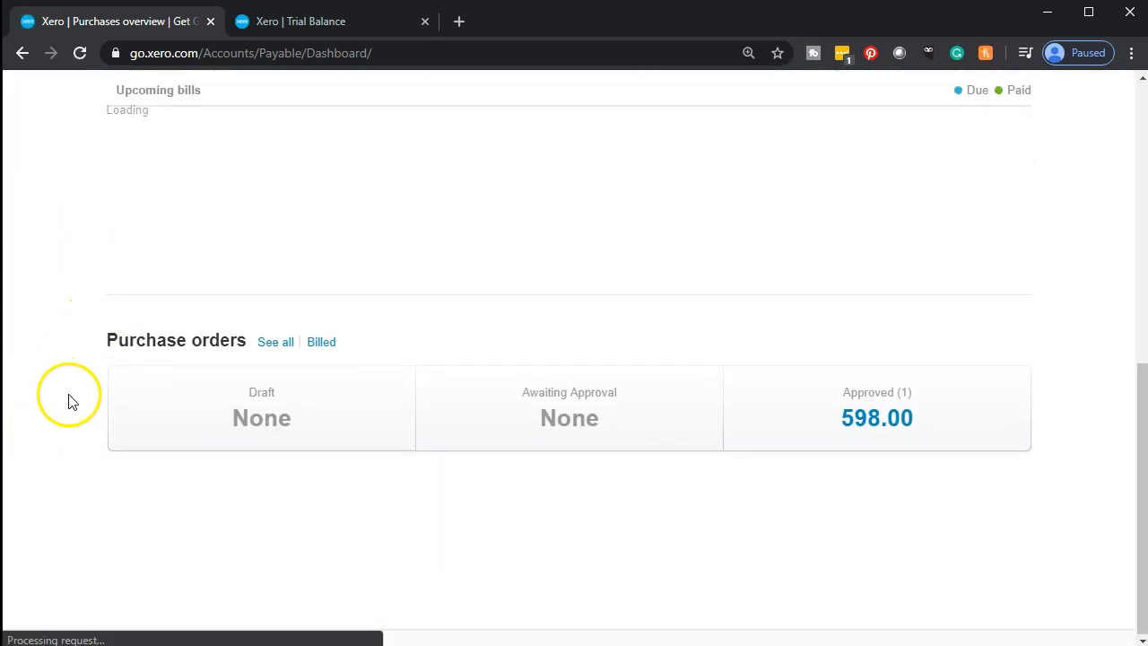
left_click(864, 434)
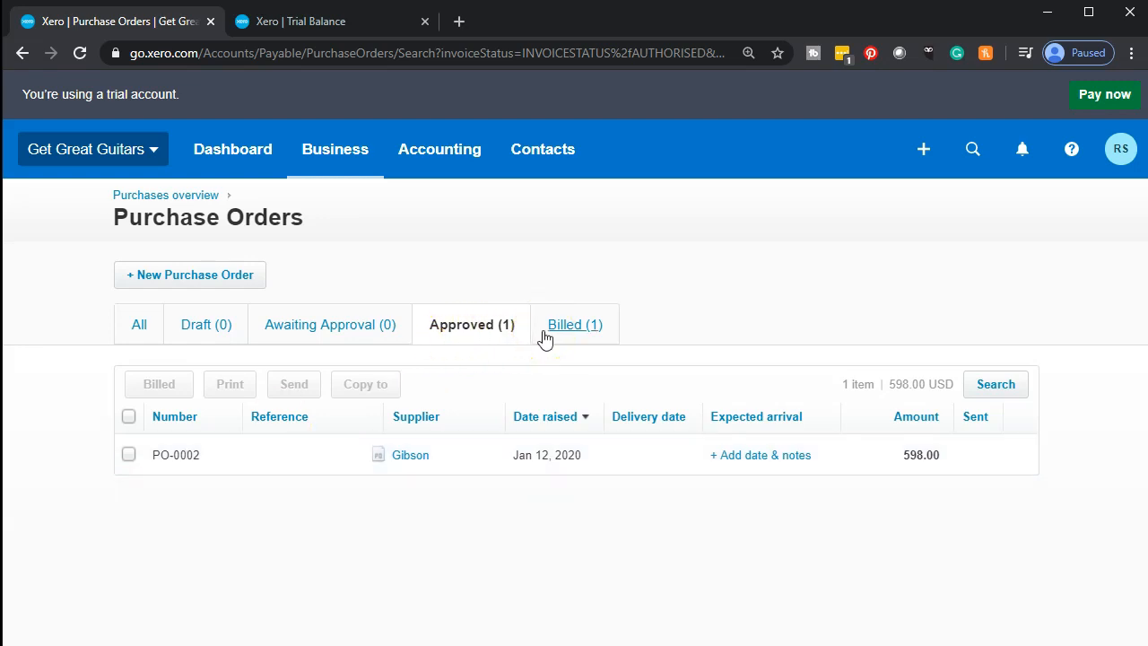
left_click(263, 475)
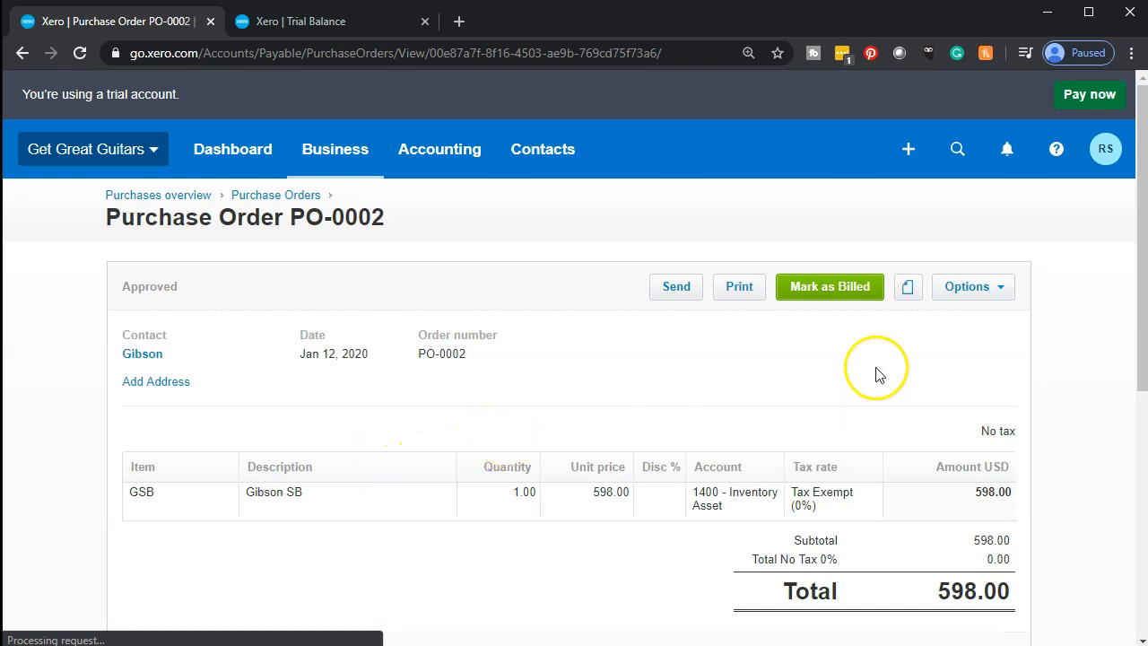
left_click(996, 296)
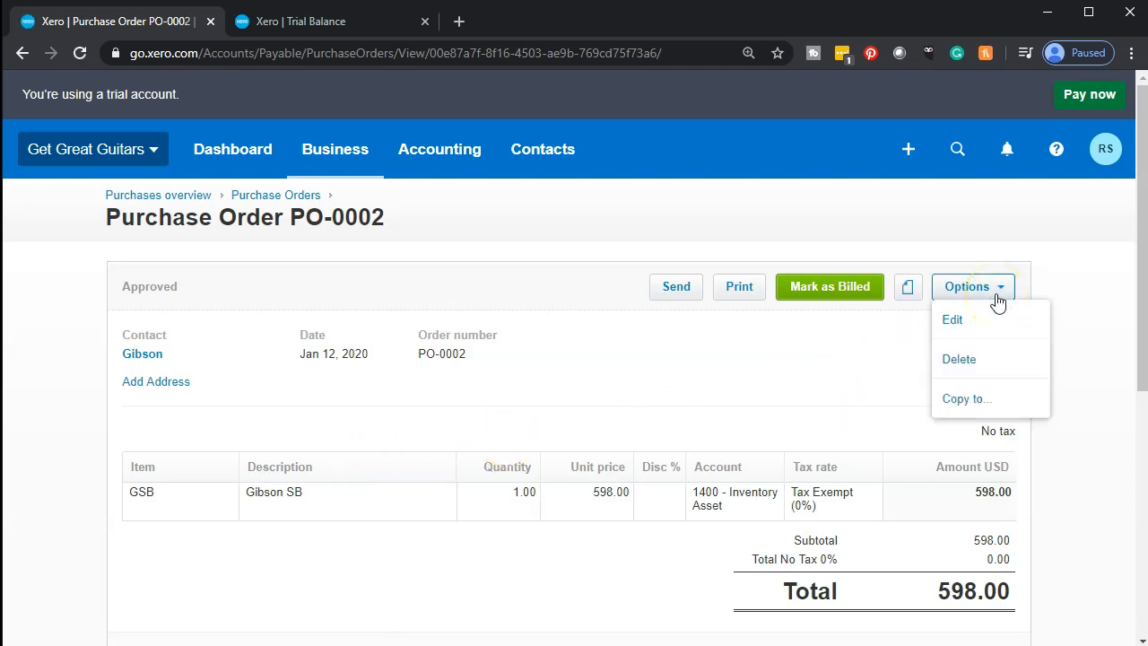
left_click(987, 401)
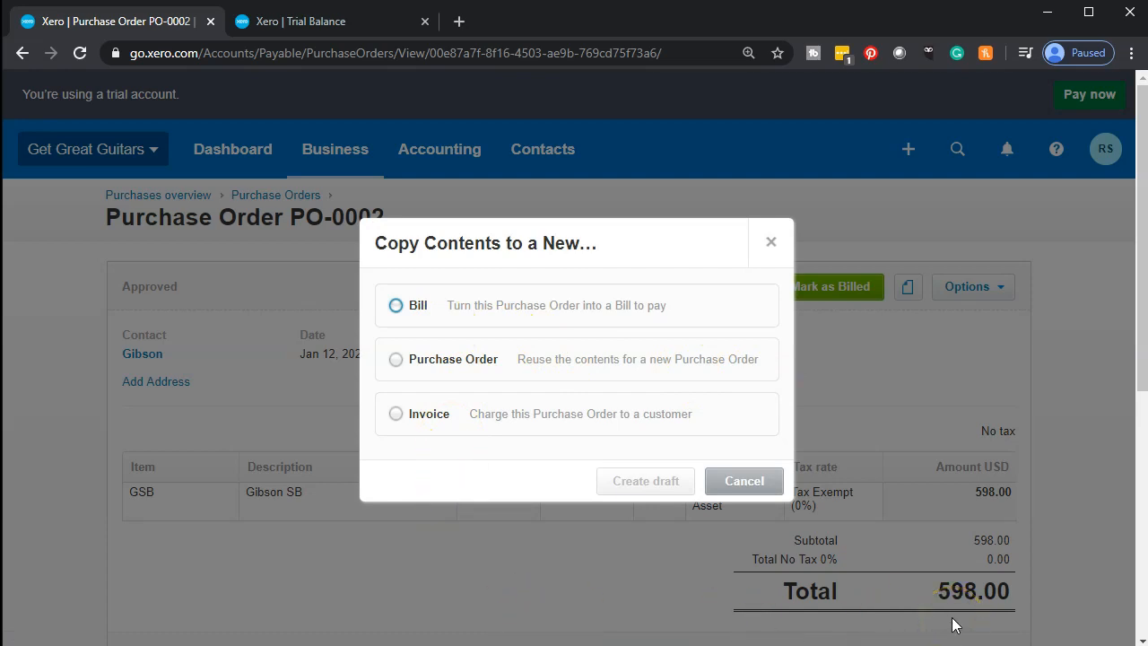
left_click(772, 243)
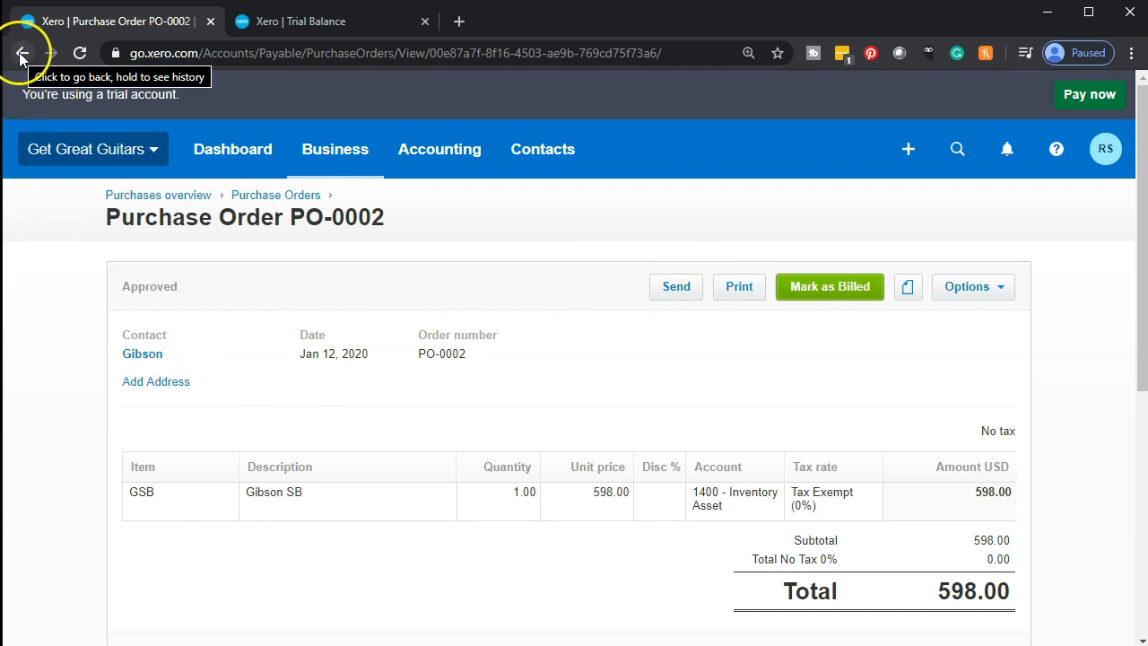
Step: View the bills awaiting payment and return to the purchases overview
left_click(173, 204)
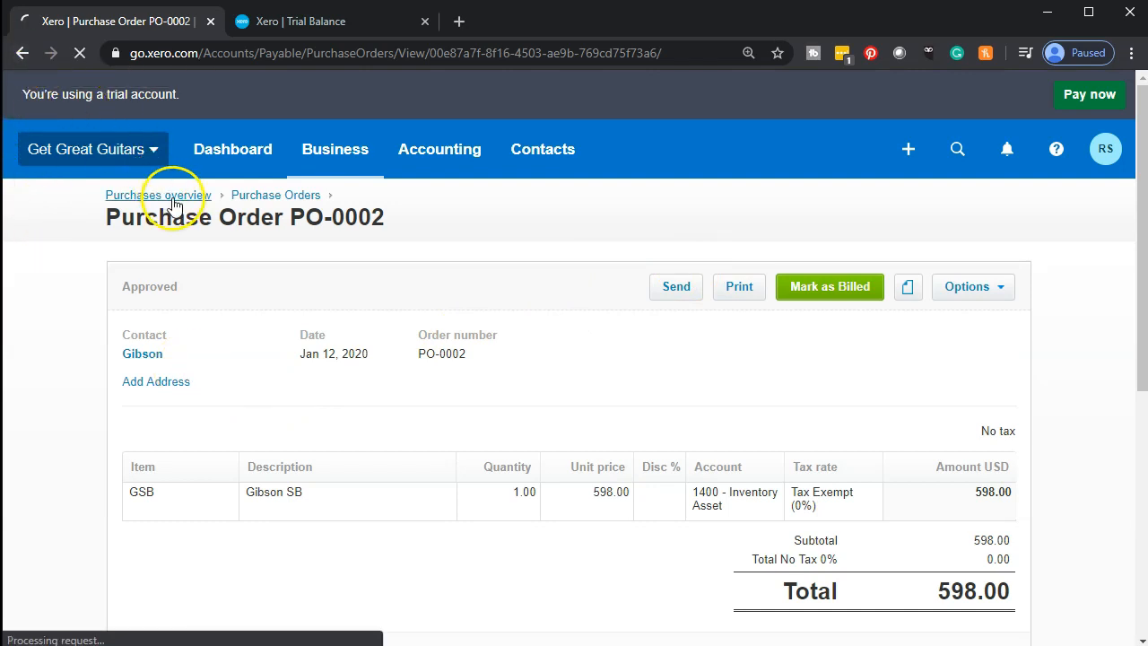
scroll(72, 413, "down", 1)
scroll(72, 412, "up", 1)
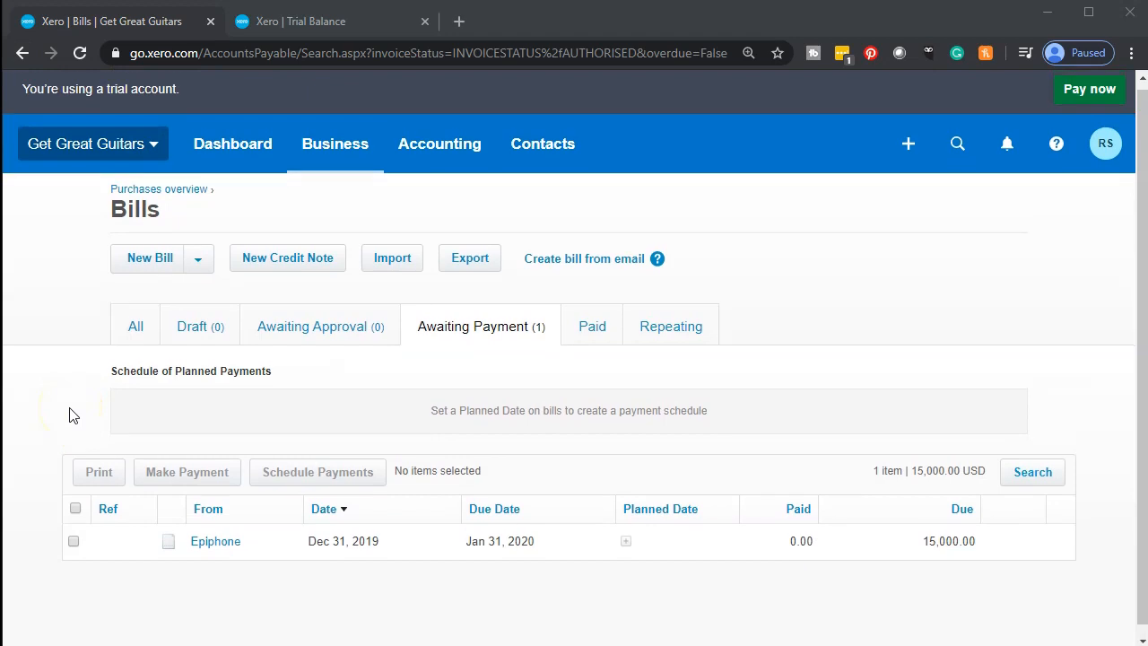
left_click(167, 203)
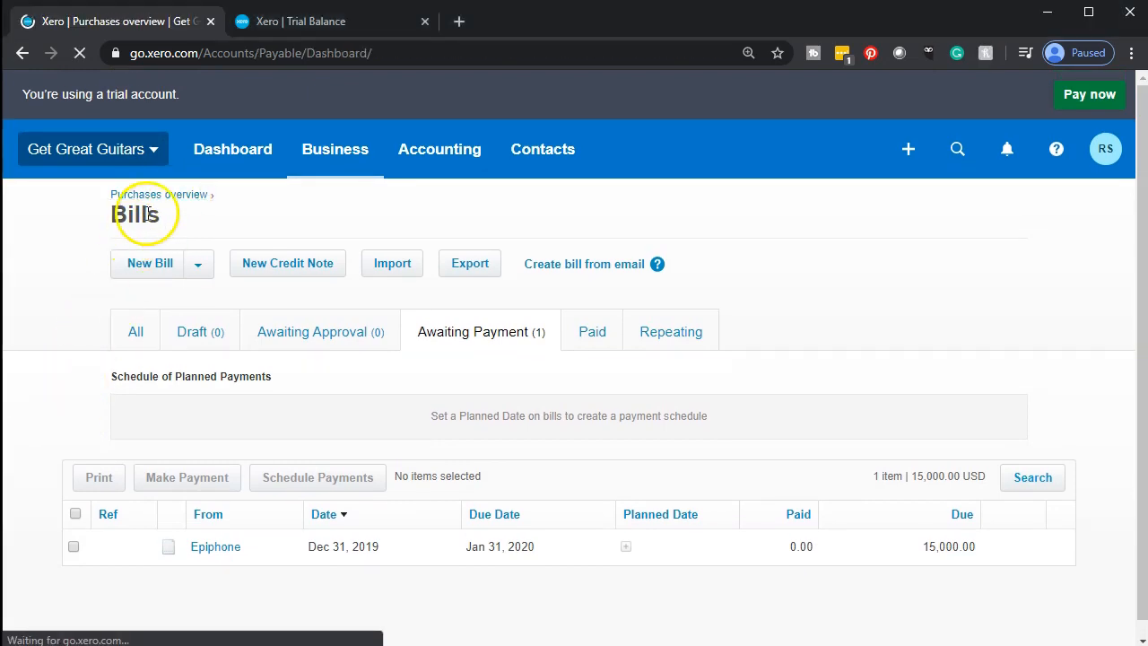
Step: Open the list of approved purchase orders from the purchases overview
scroll(10, 432, "down", 3)
scroll(36, 466, "down", 2)
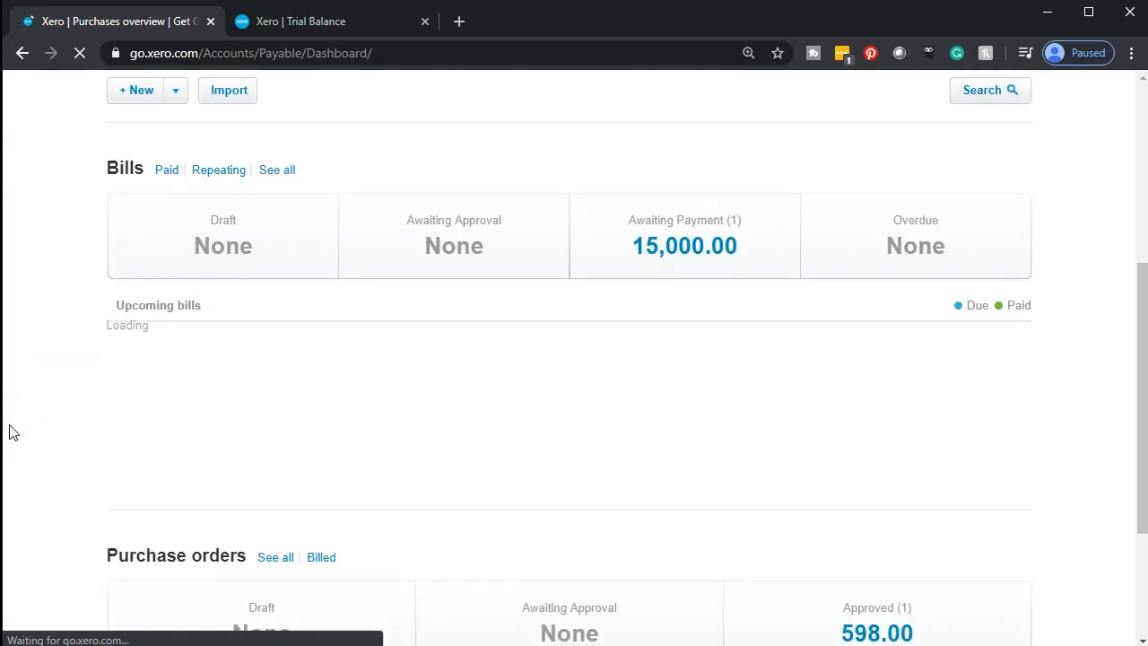
scroll(80, 511, "down", 2)
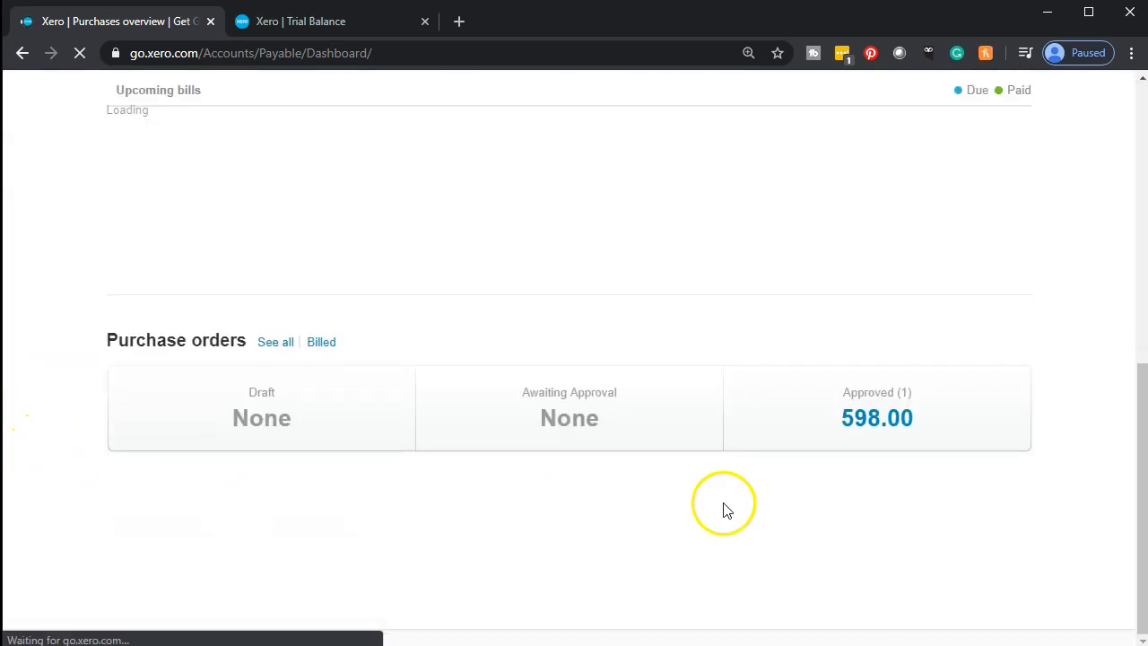
left_click(890, 422)
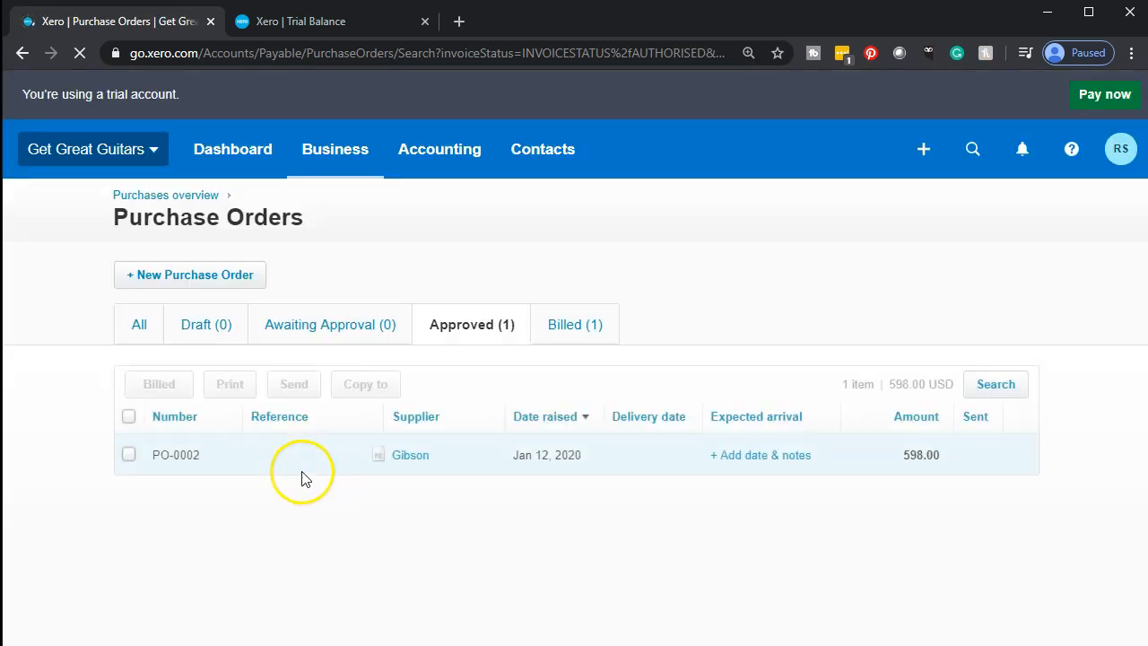
left_click(129, 455)
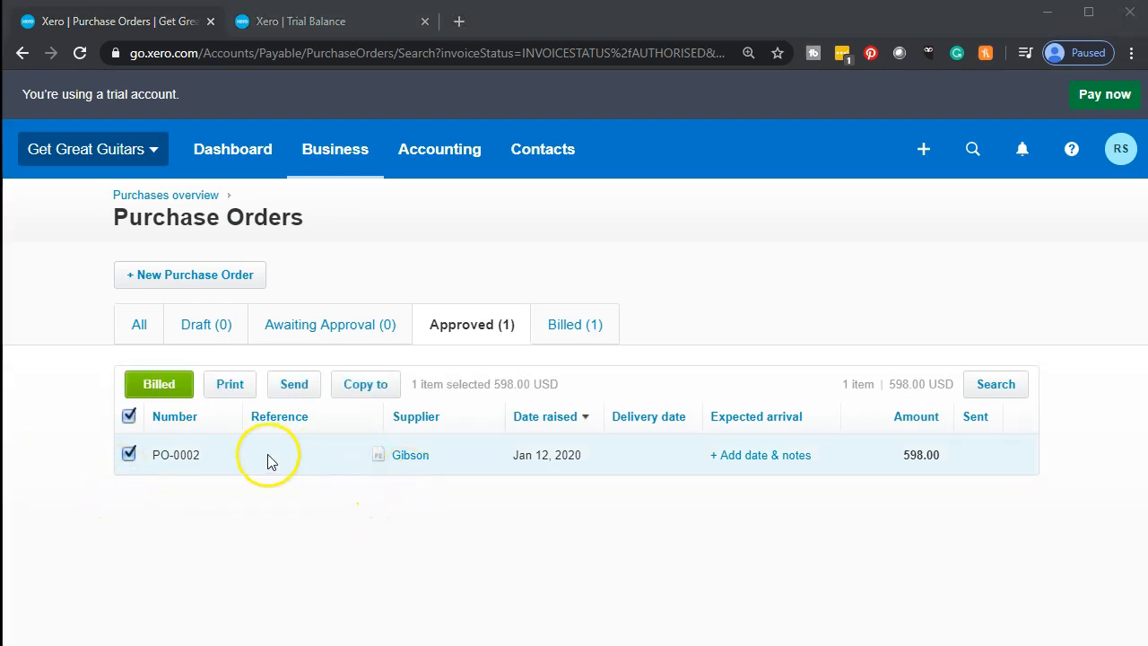
left_click(363, 386)
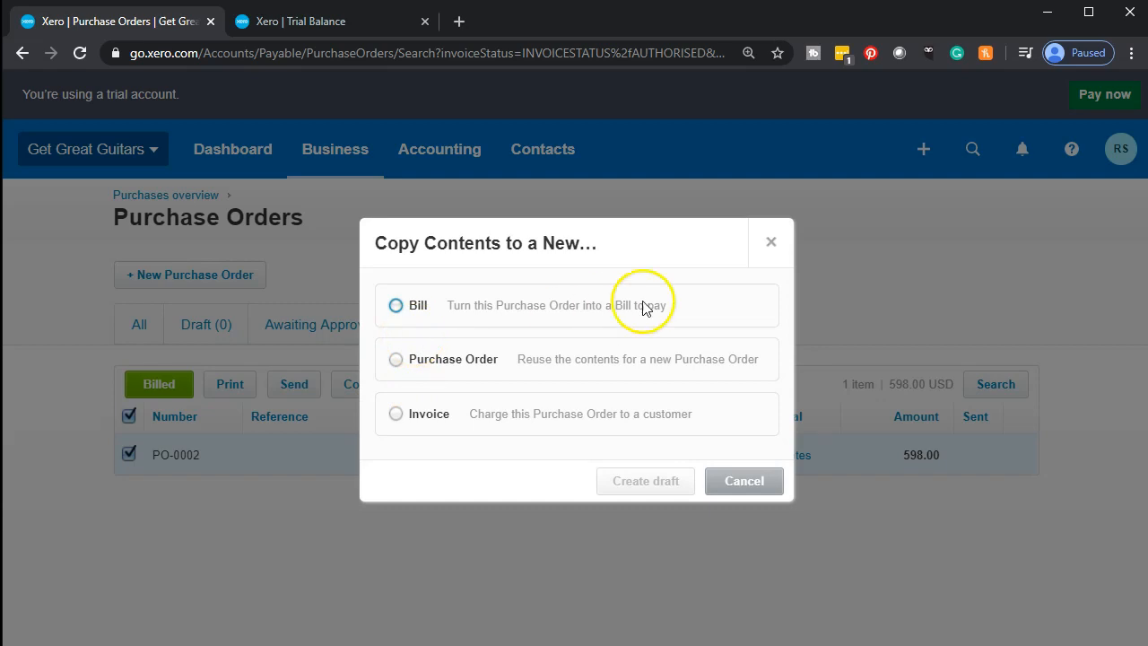
left_click(777, 256)
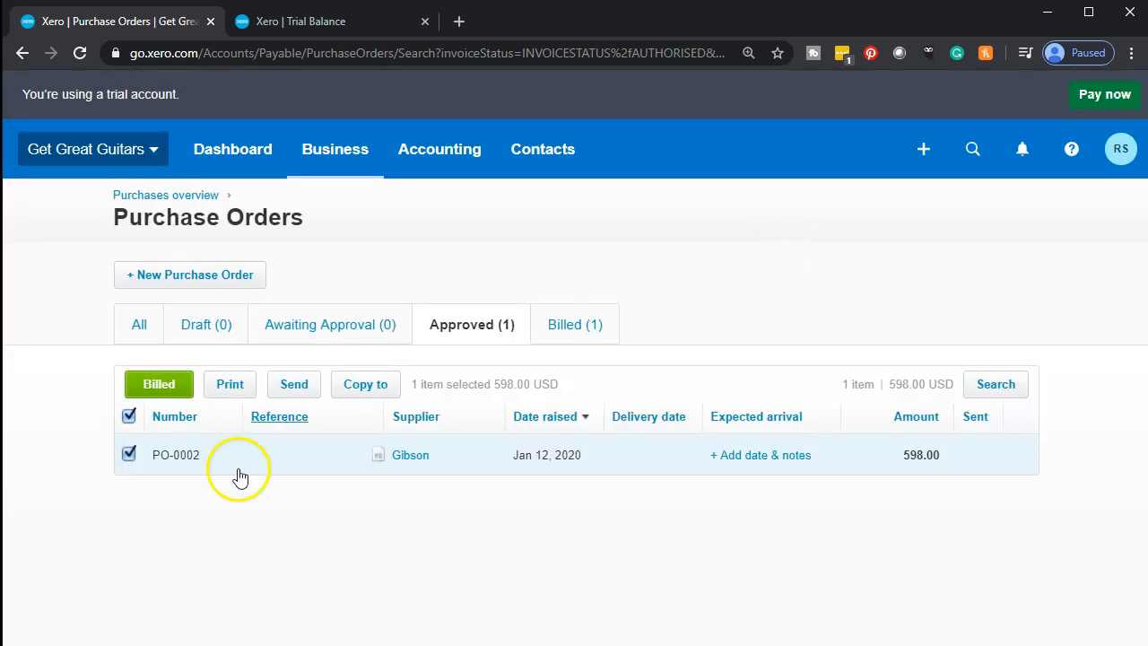
left_click(129, 417)
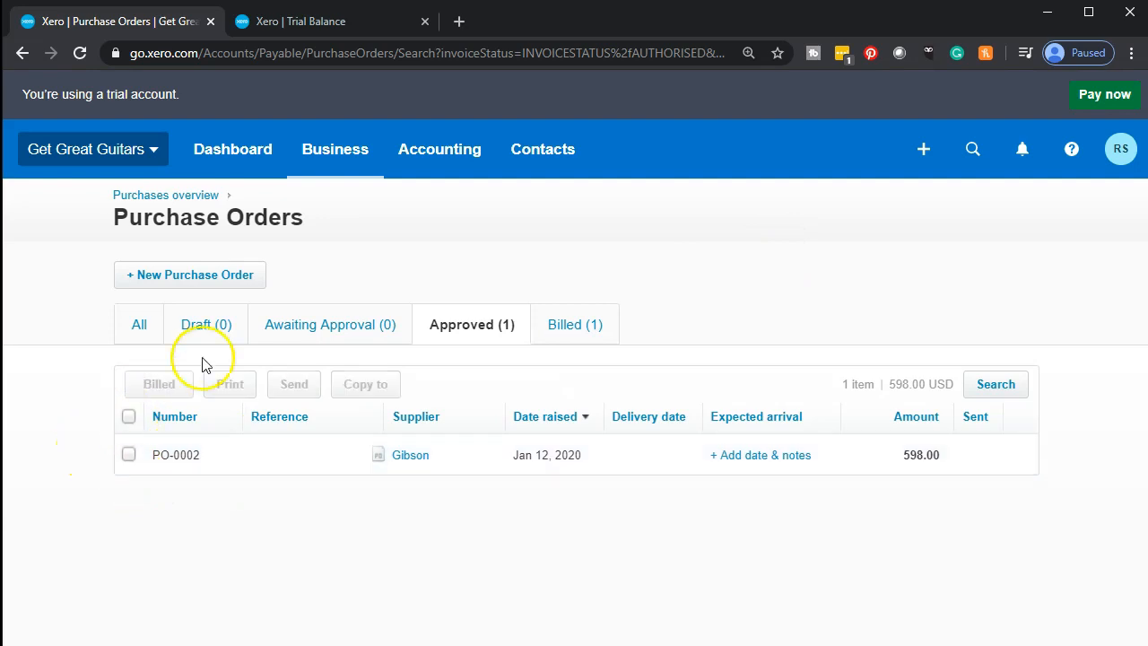
Step: Return to the dashboard and create a new bill from the supplier Gibson
left_click(225, 158)
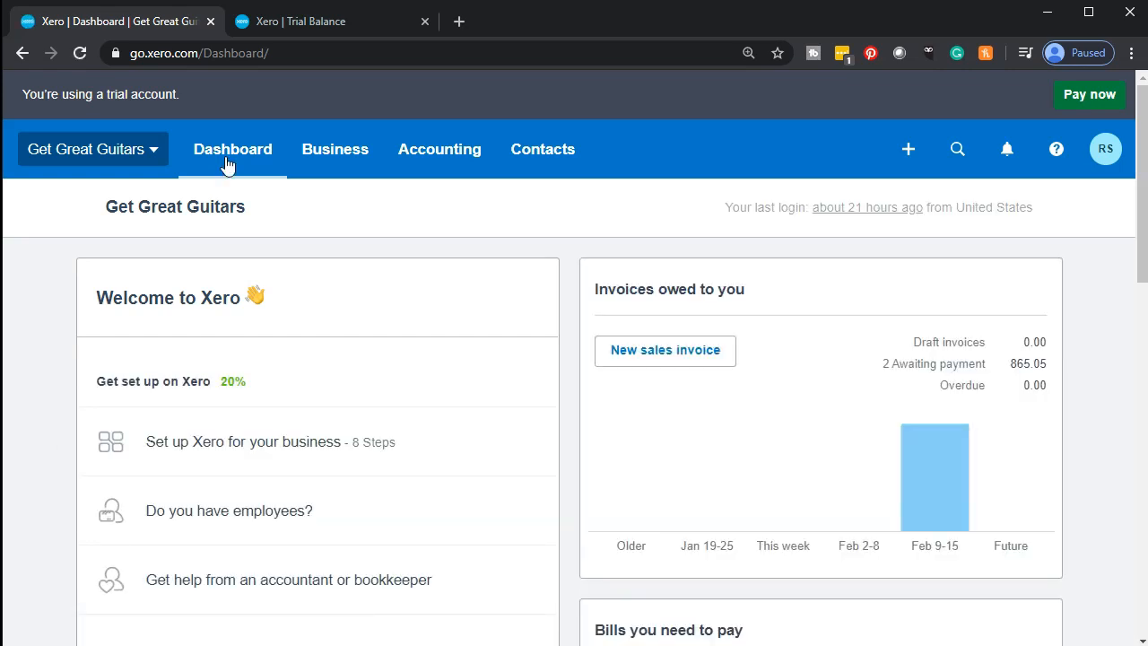
left_click(909, 149)
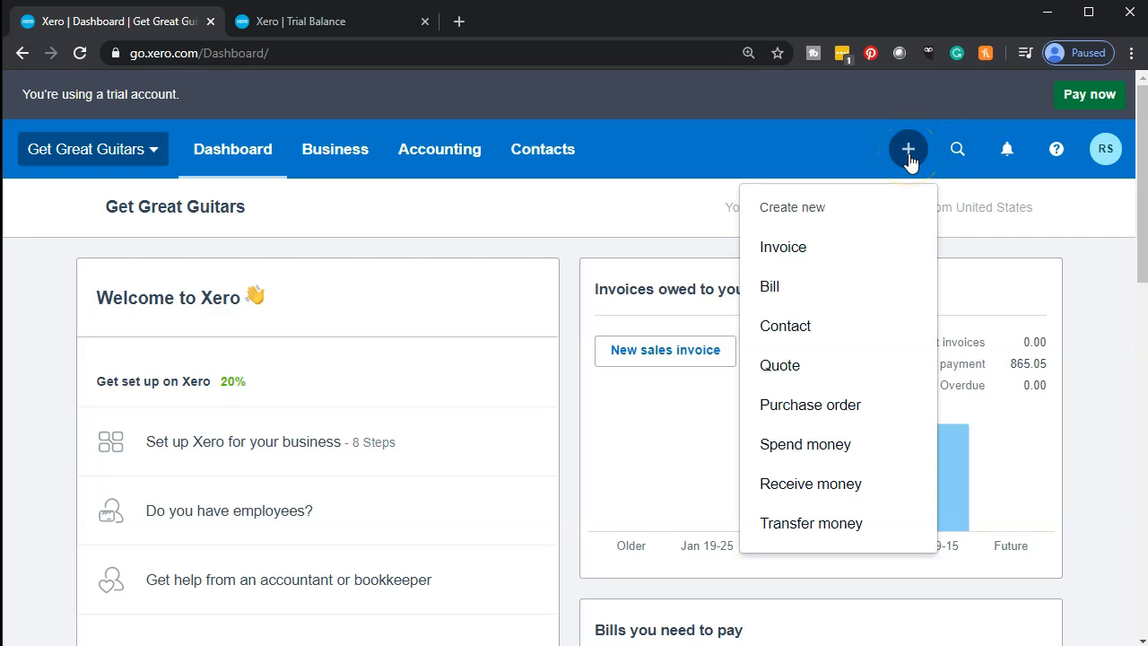
left_click(807, 289)
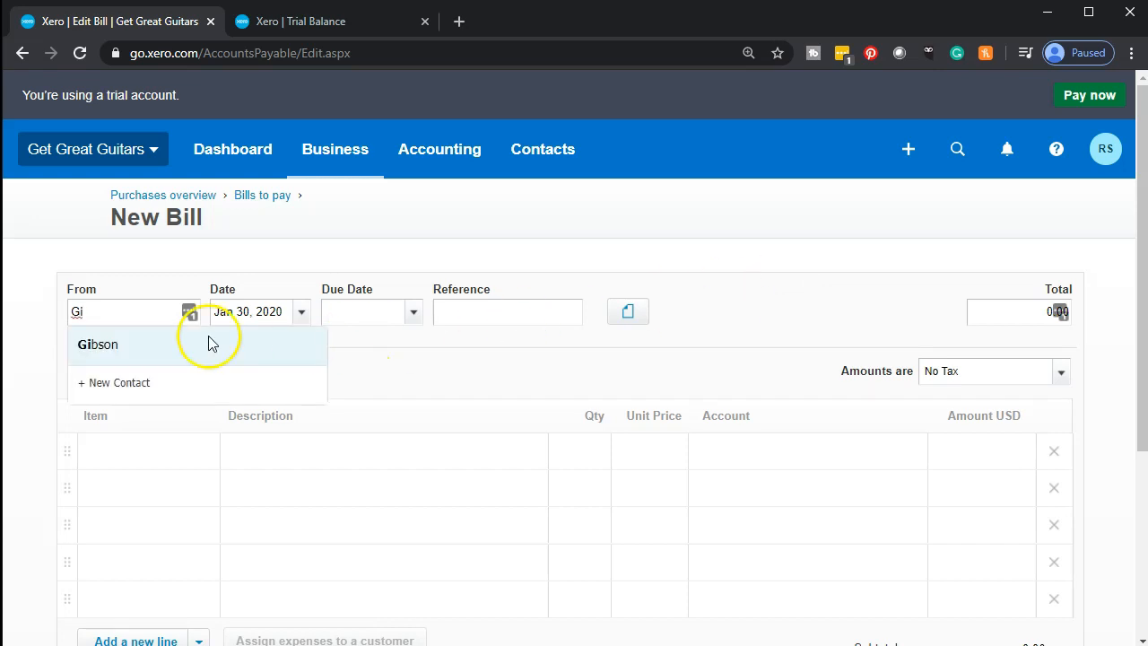
left_click(137, 350)
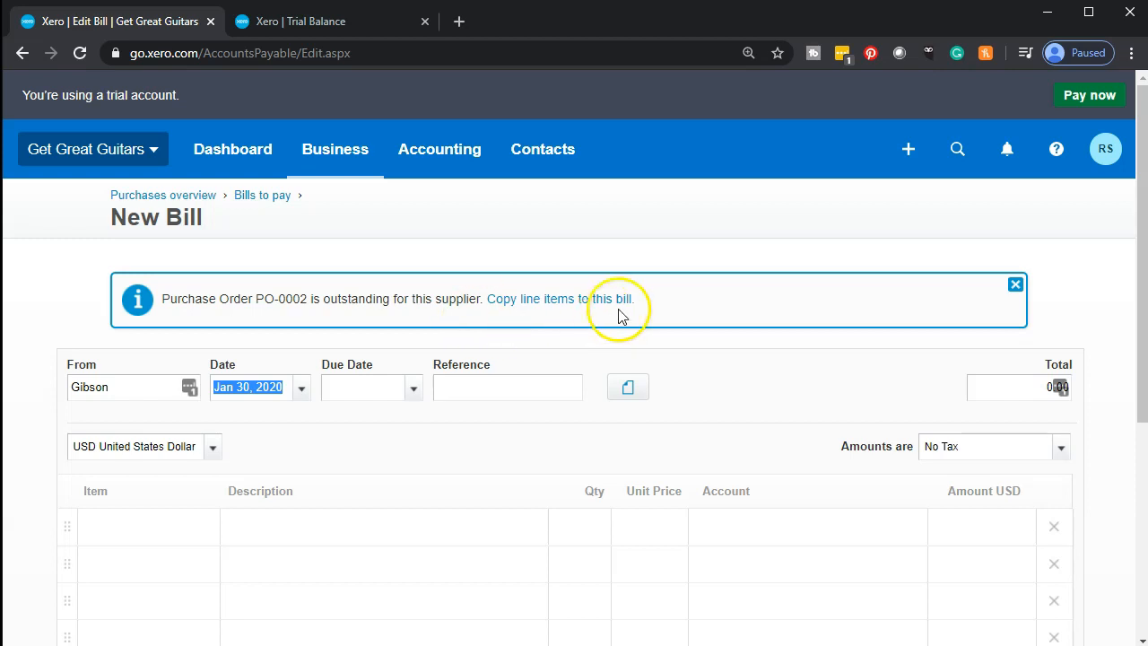
Step: Copy the outstanding Gibson purchase order's line items to the bill and mark the purchase order as billed
left_click(592, 299)
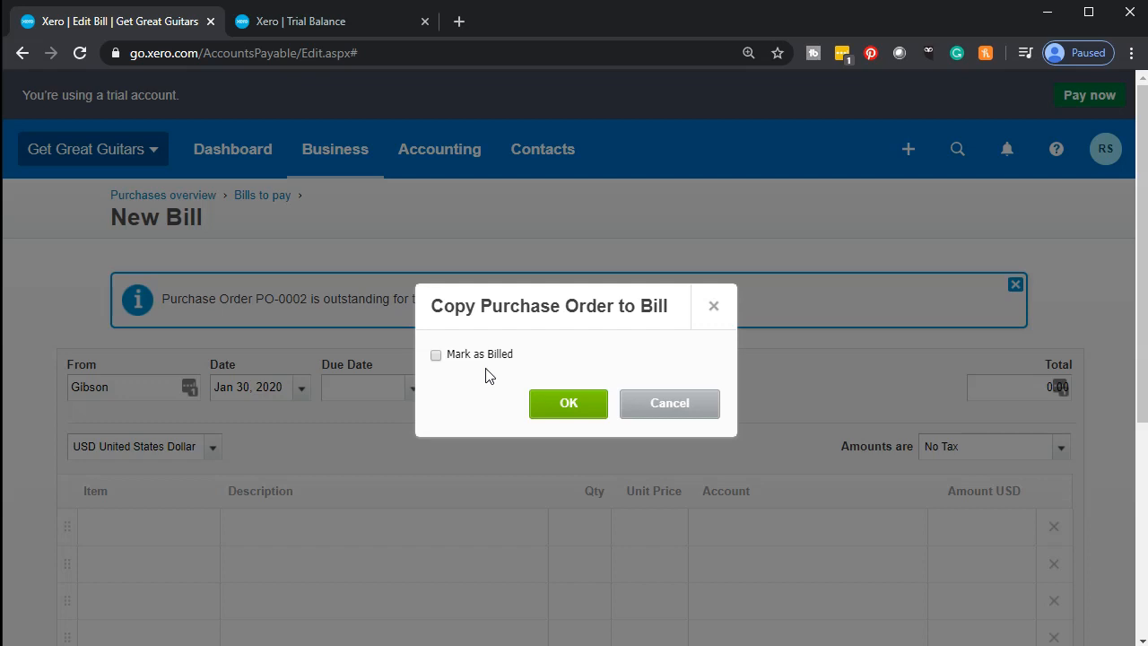
left_click(440, 361)
left_click(453, 419)
left_click(548, 406)
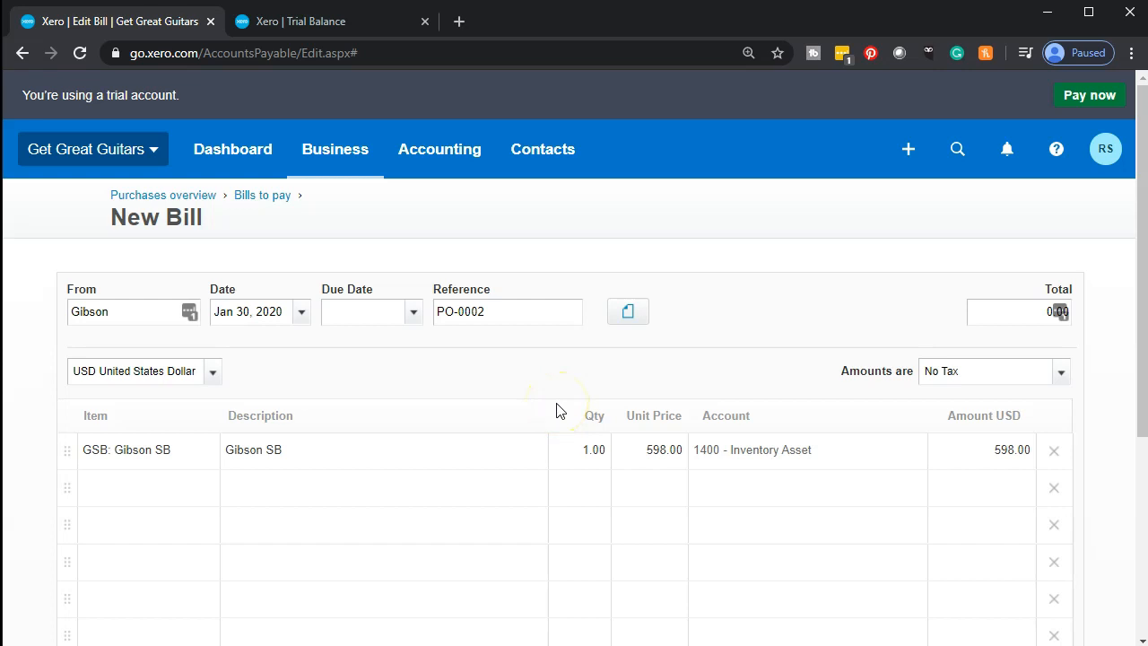
left_click(550, 410)
Step: Set the bill's date to Jan 22, 2020 and try to approve the bill
left_click(302, 312)
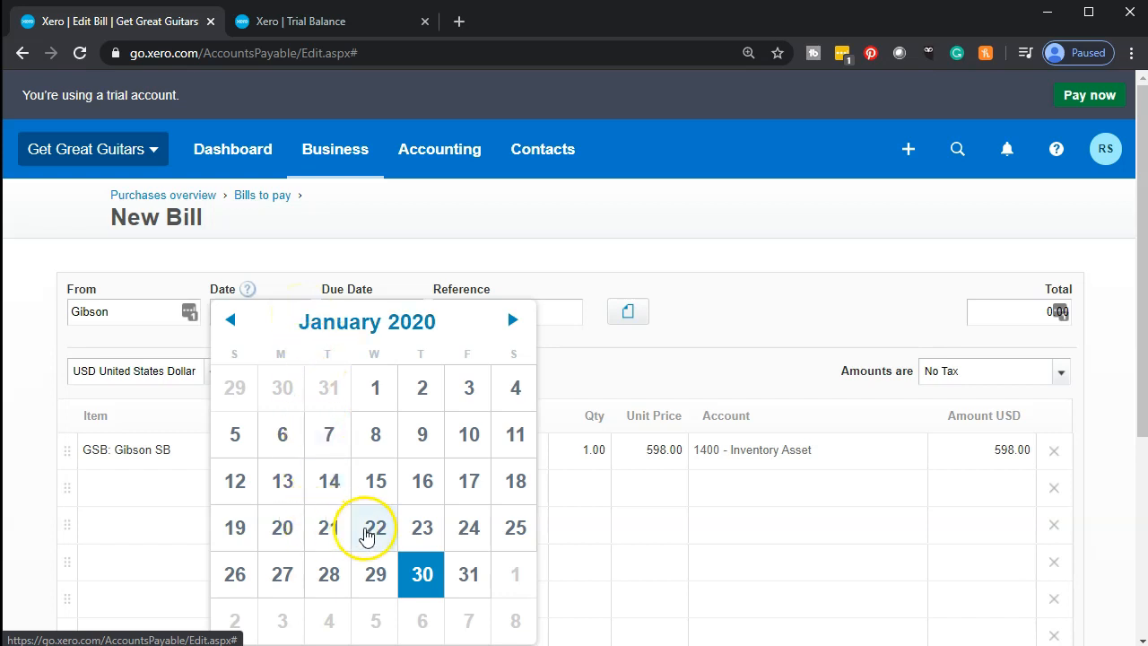
left_click(368, 531)
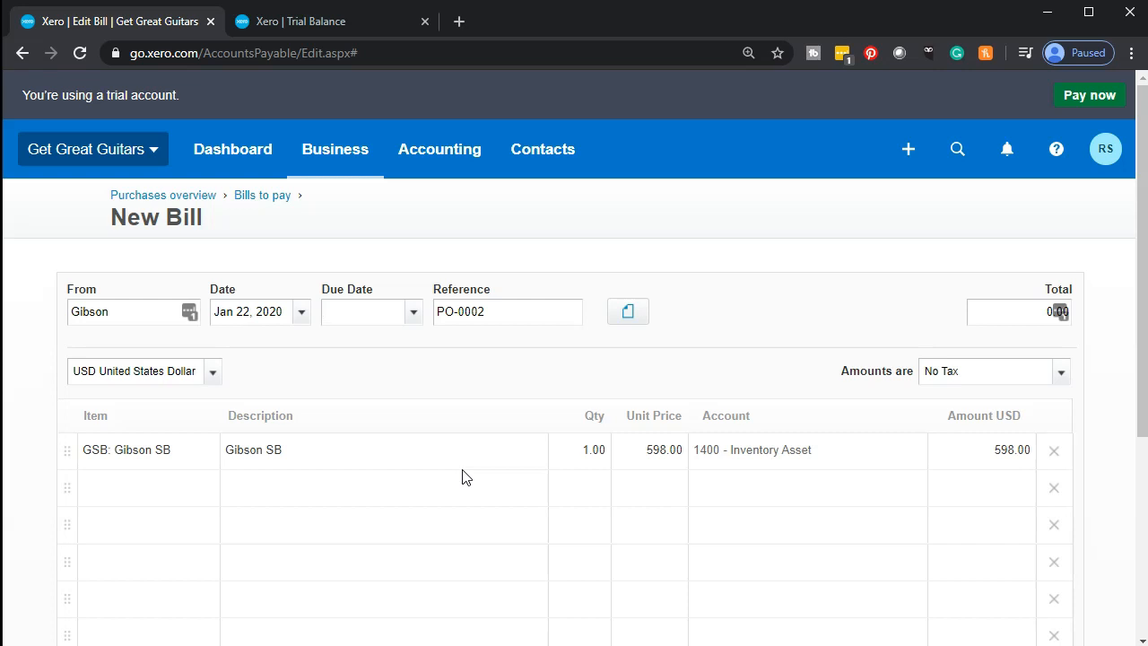
scroll(464, 476, "down", 1)
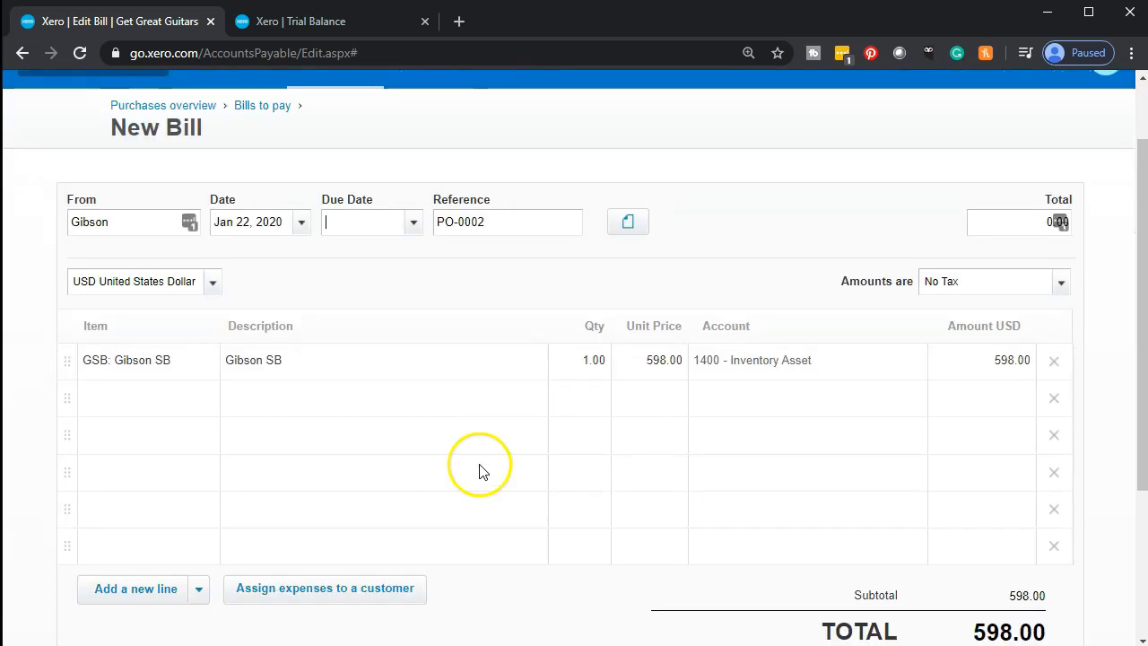
scroll(479, 472, "down", 1)
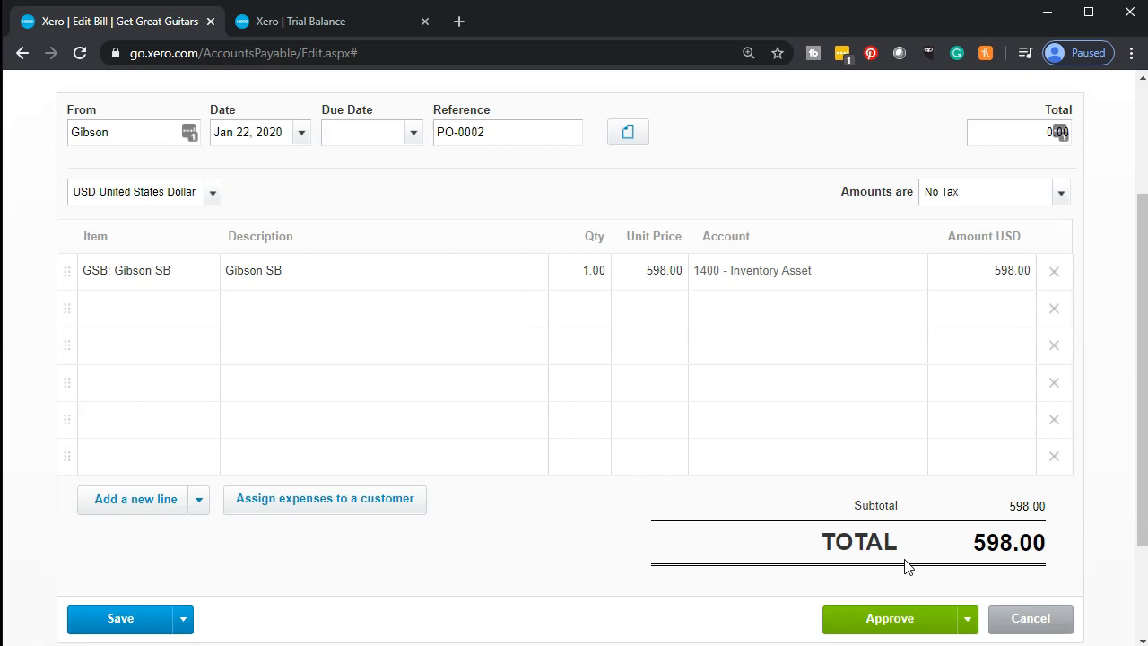
left_click(866, 621)
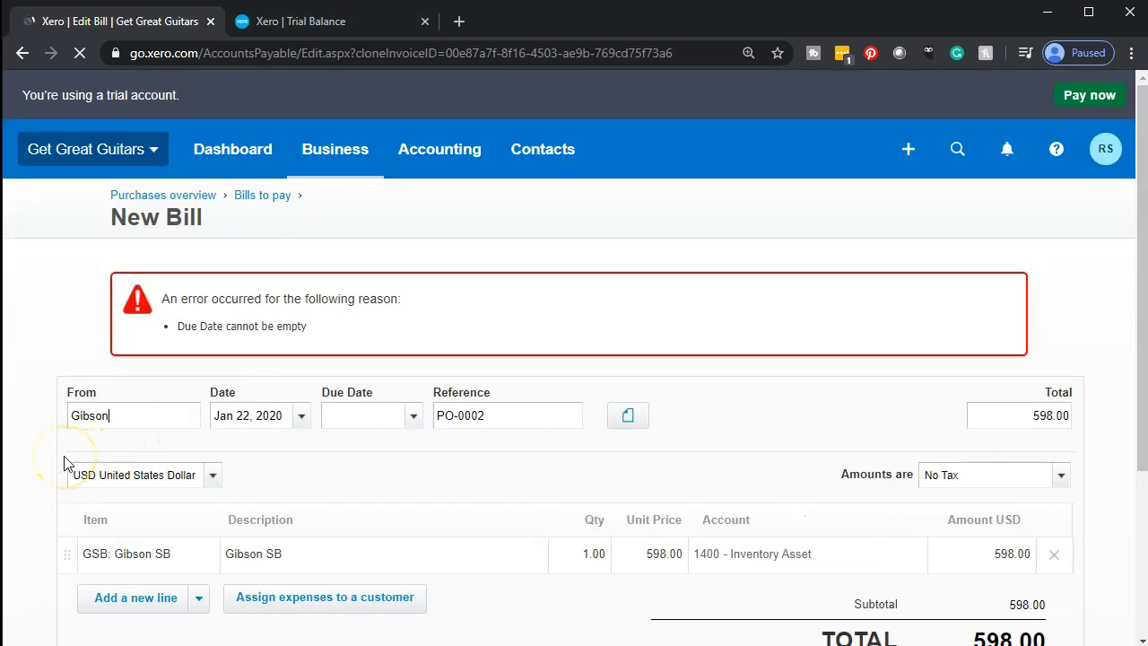
Step: Set the bill's due date to Feb 22, 2020 and approve the bill
left_click(415, 418)
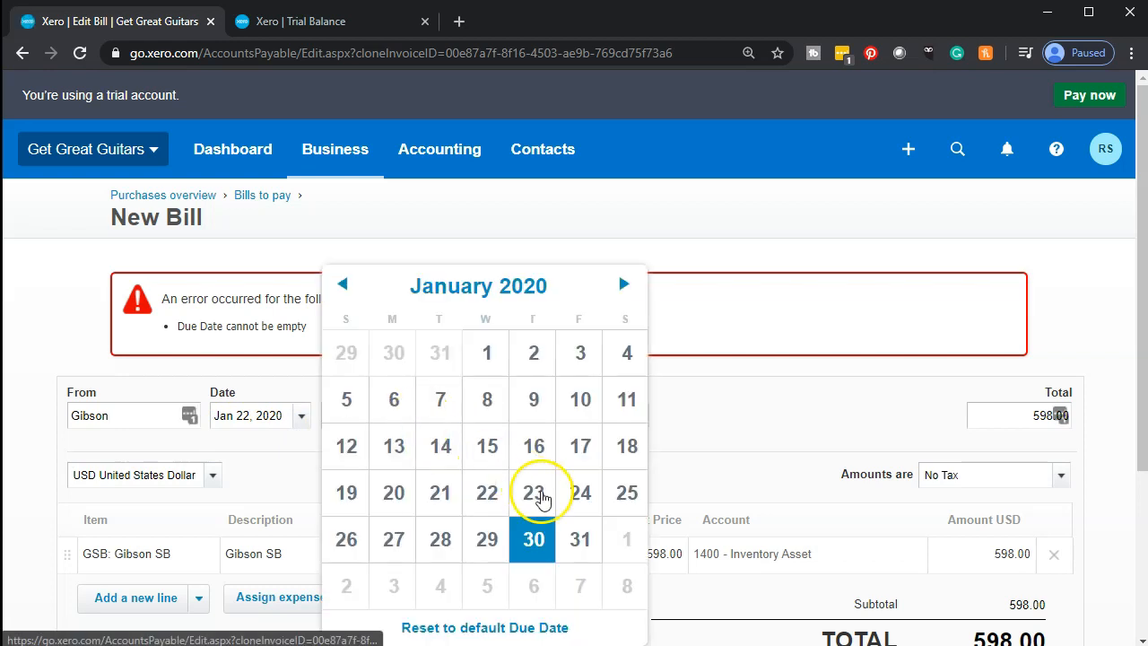
left_click(623, 285)
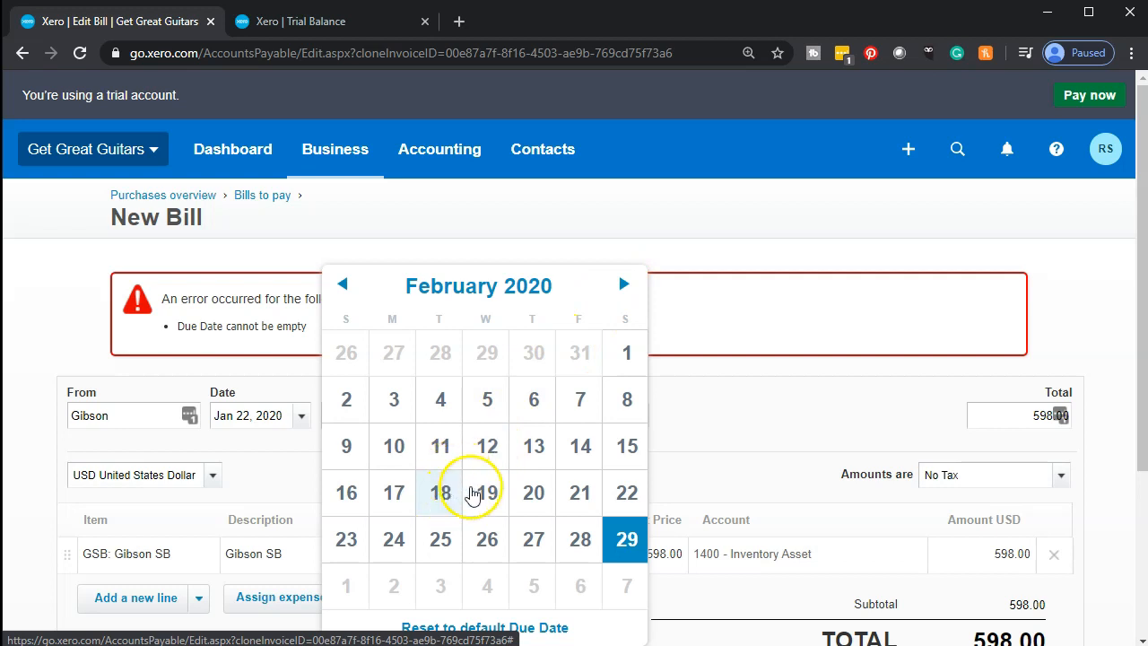
left_click(615, 489)
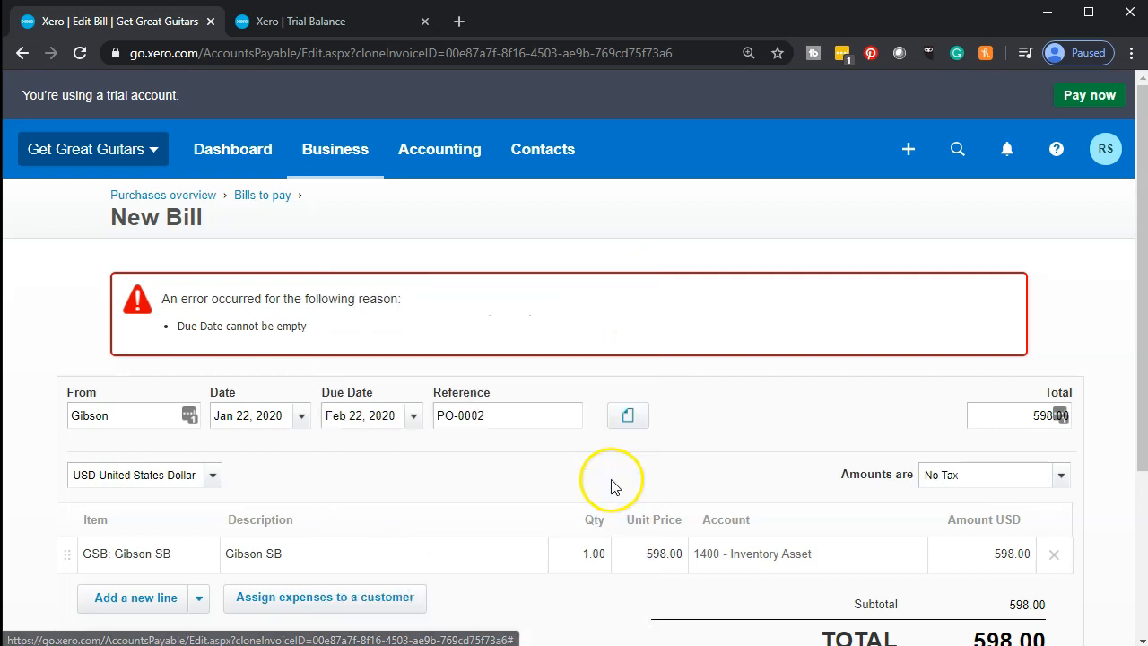
scroll(781, 427, "down", 3)
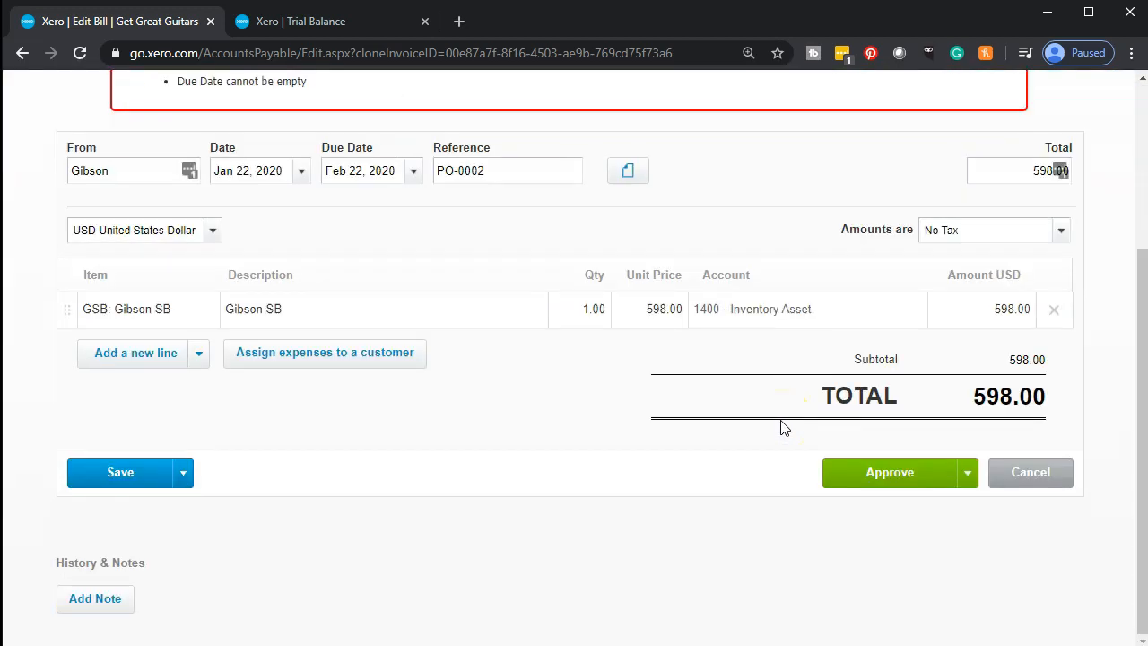
left_click(851, 474)
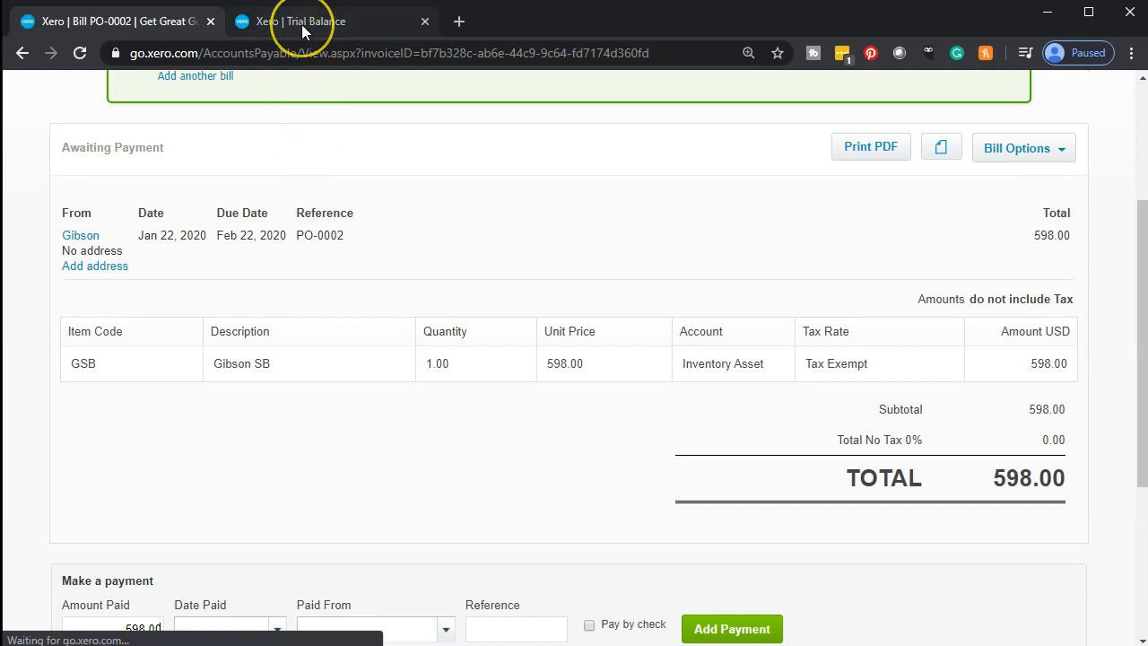
Step: Switch to the Trial Balance in the second browser tab and refresh the report for Jan 31, 2020
left_click(301, 25)
scroll(290, 179, "up", 3)
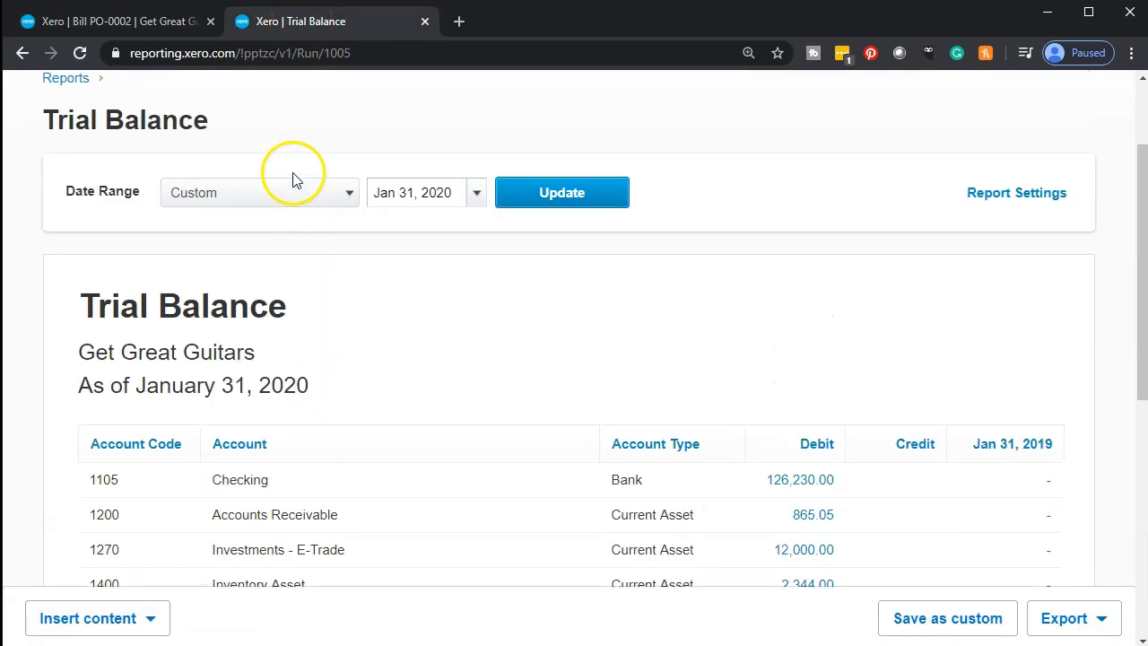
left_click(512, 198)
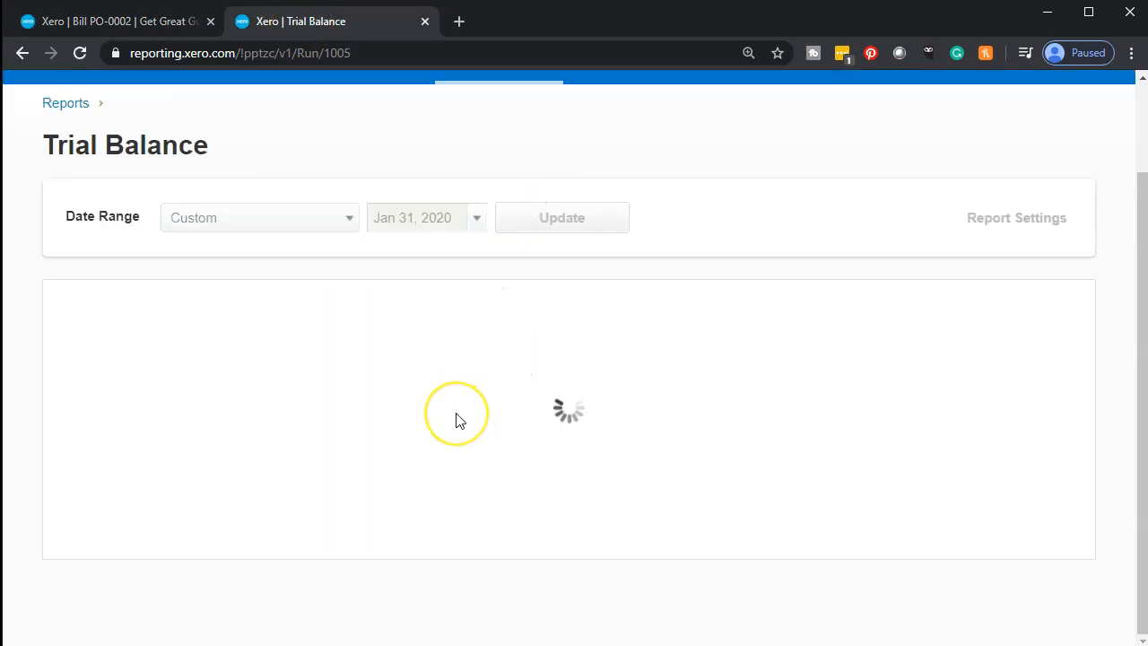
scroll(455, 420, "down", 2)
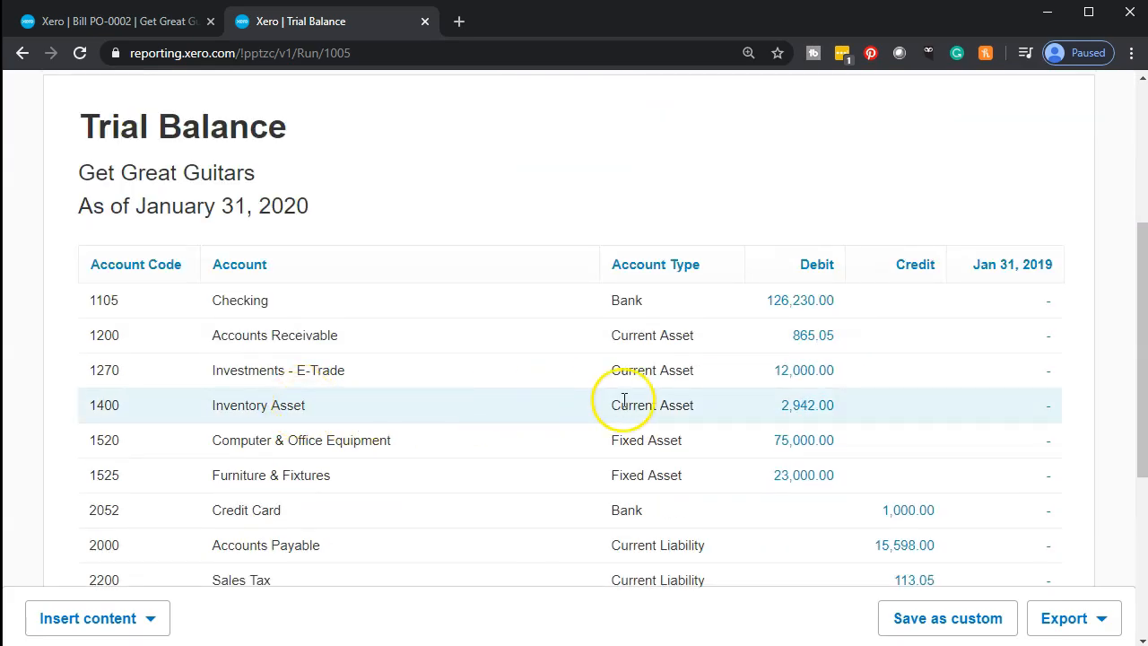
Step: Review the account transactions behind the Inventory Asset balance and return to the Trial Balance
left_click(807, 409)
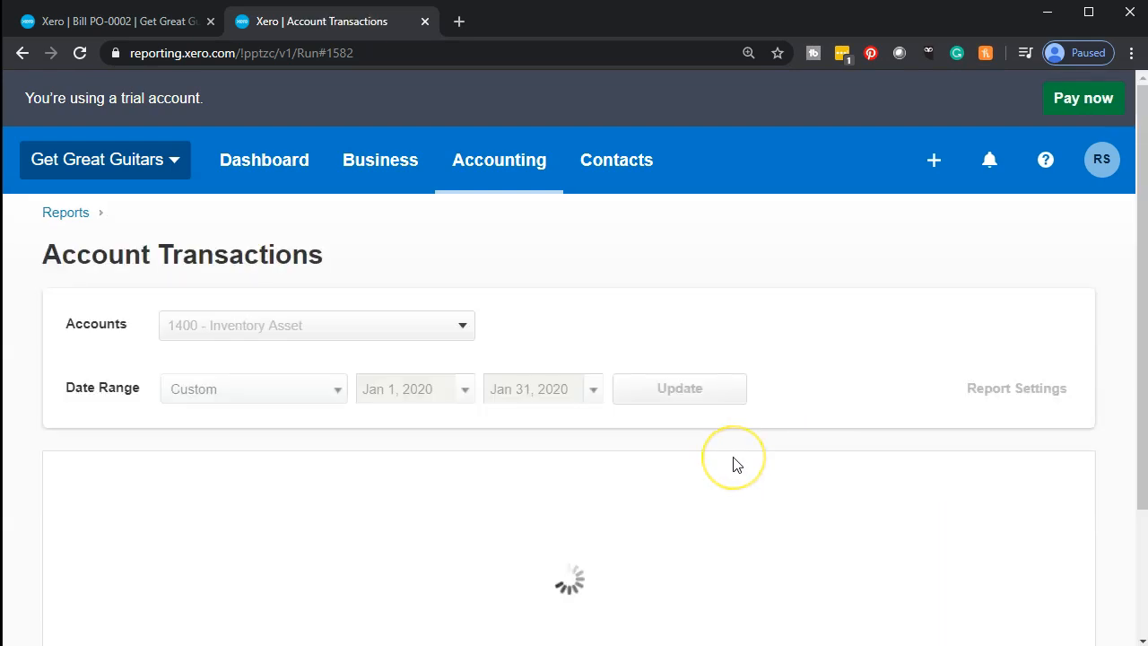
scroll(736, 465, "down", 2)
scroll(735, 465, "down", 5)
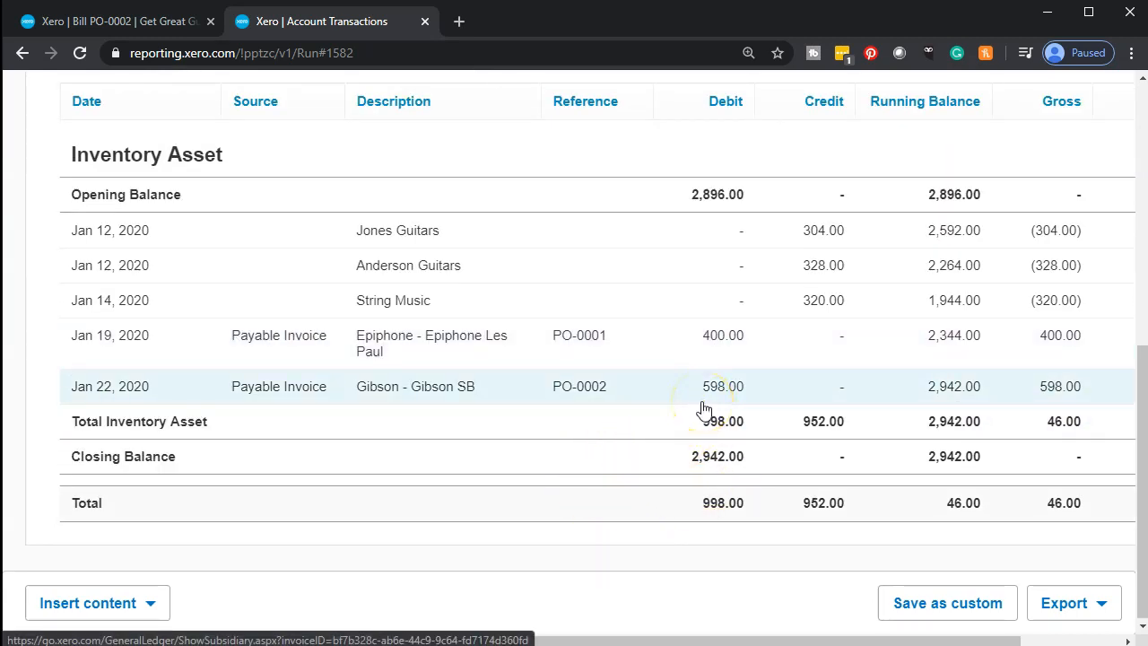
scroll(706, 407, "up", 6)
left_click(16, 54)
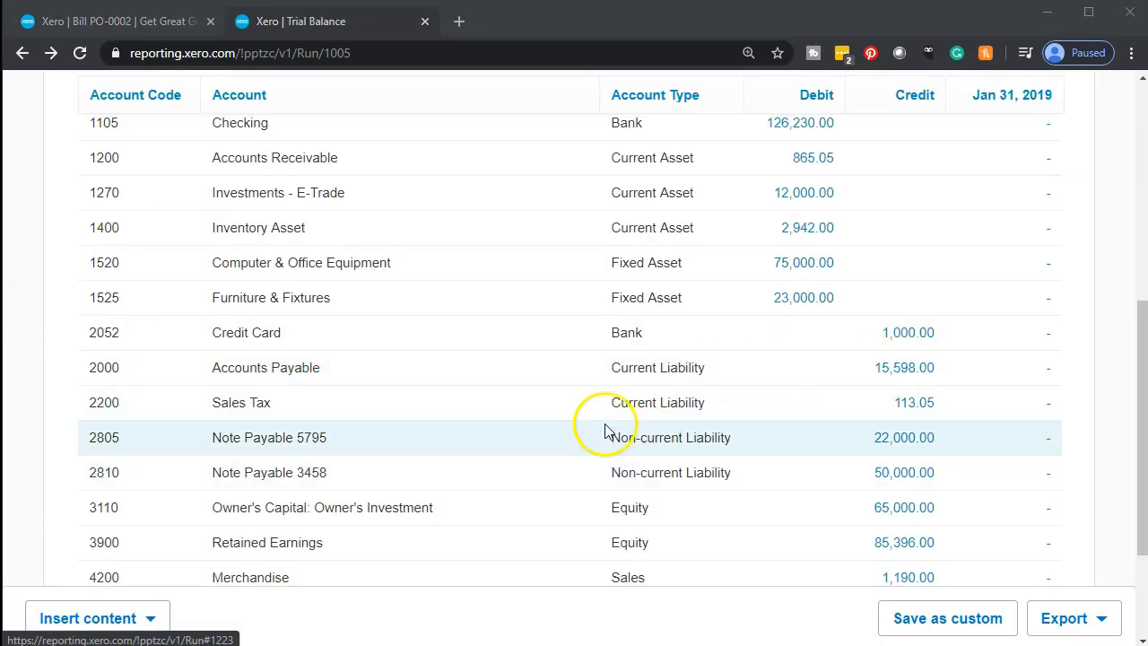
scroll(538, 426, "up", 4)
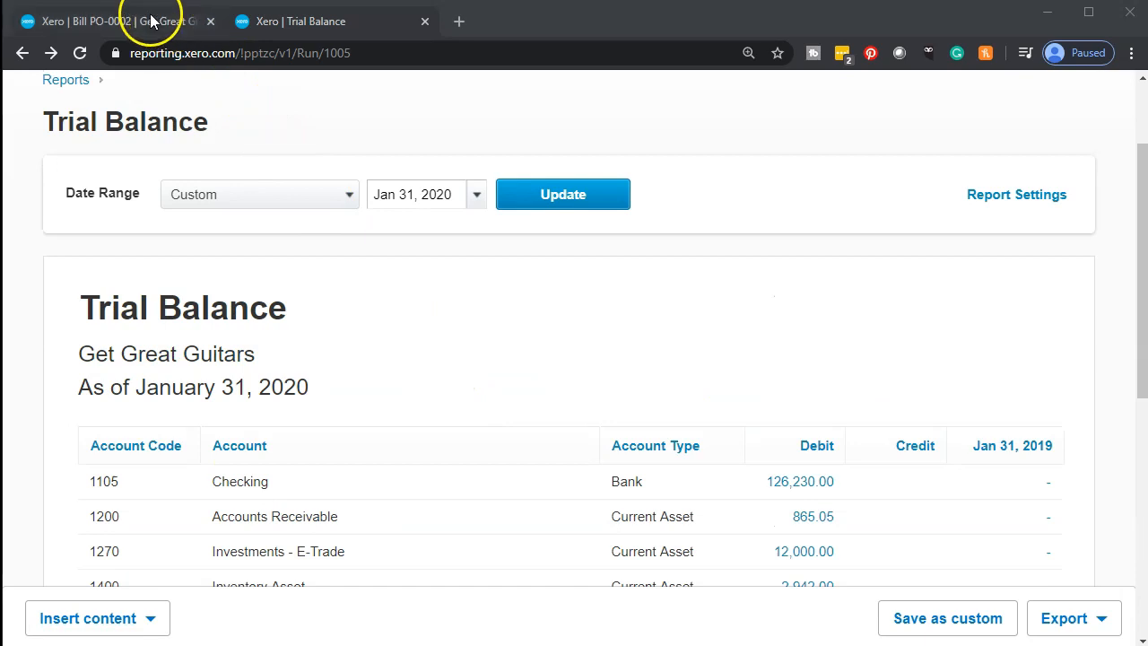
Step: Switch back to the approved bill's browser tab and open the purchases overview through the dashboard's bills to pay
left_click(150, 21)
scroll(517, 323, "up", 3)
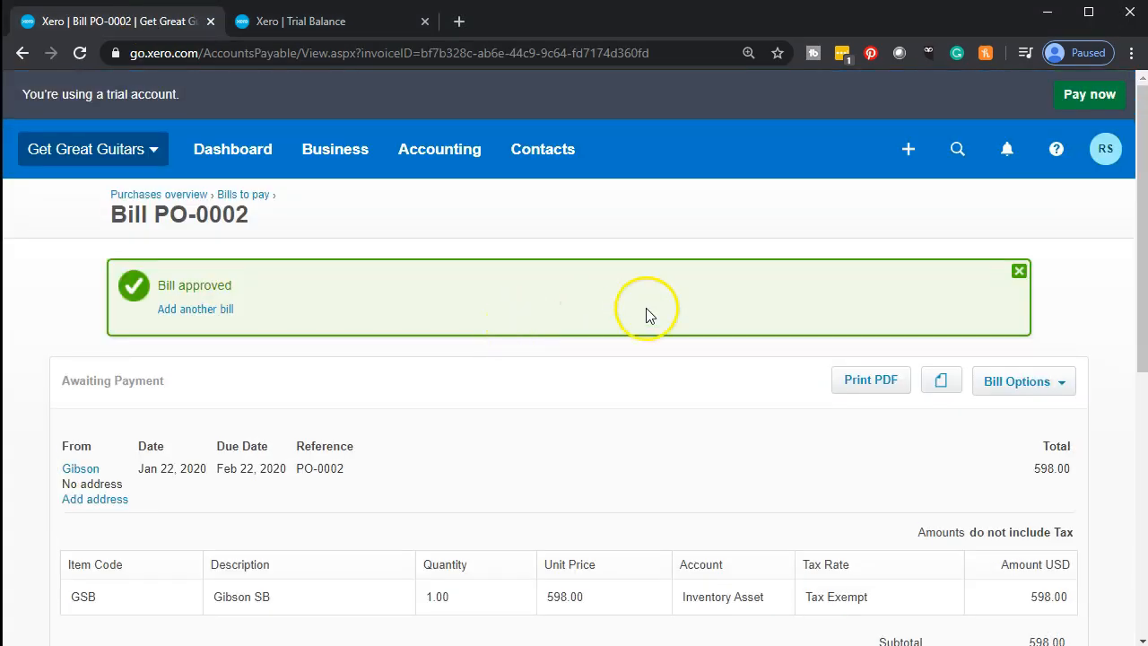
left_click(259, 149)
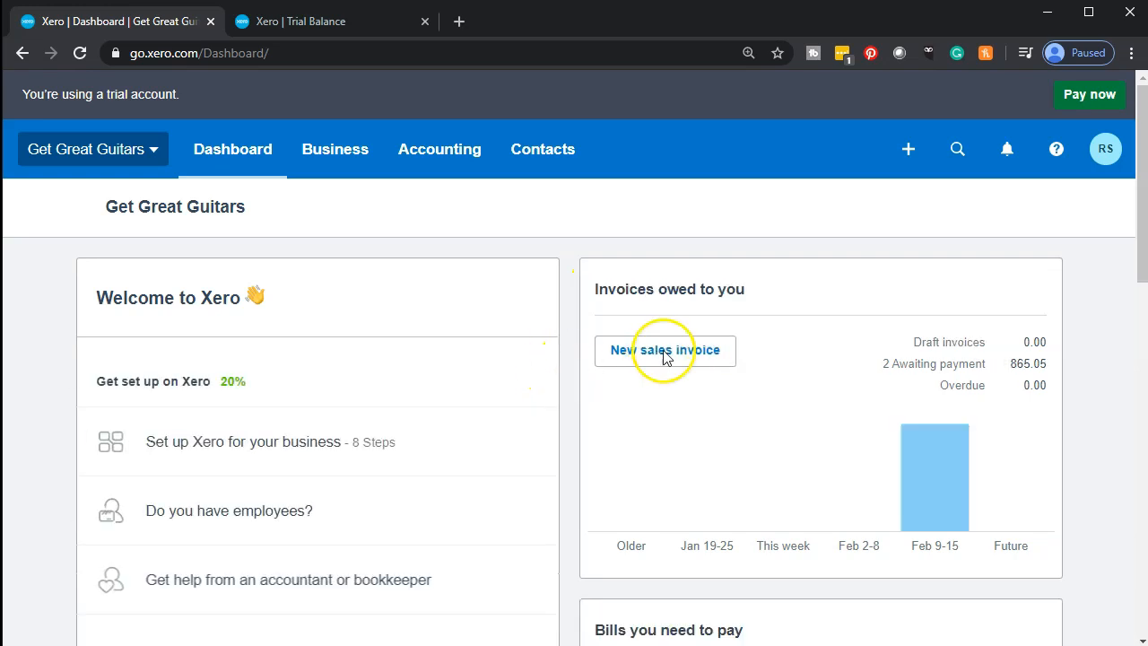
scroll(664, 359, "down", 3)
left_click(694, 368)
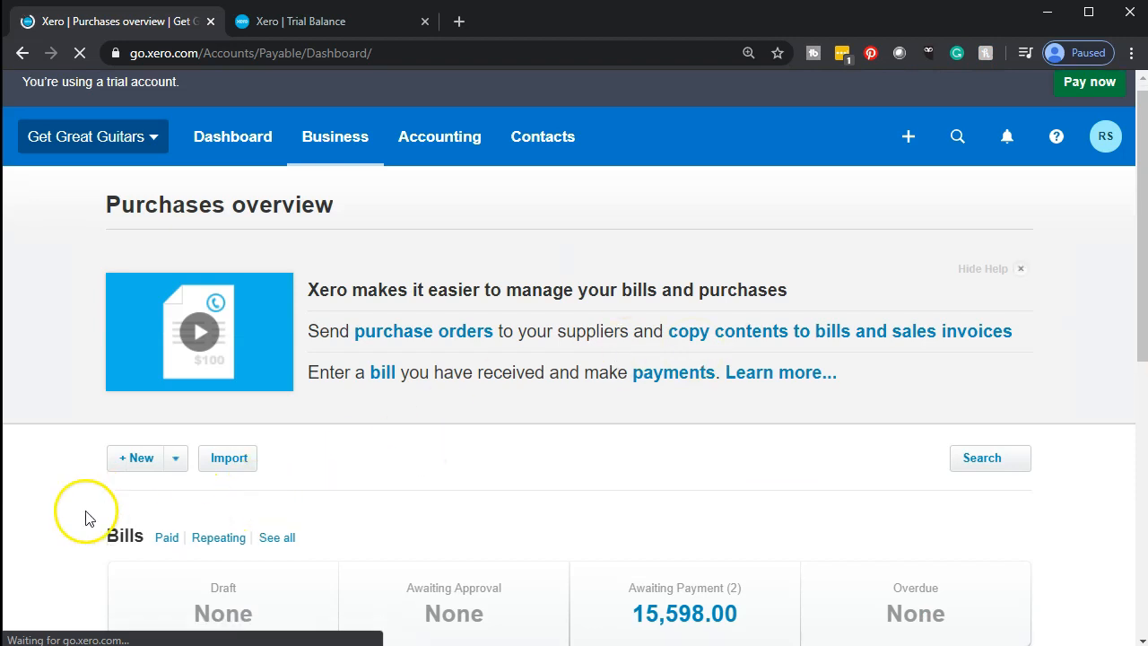
Step: Open the list of all purchase orders from the purchases overview to check their status
scroll(82, 518, "down", 3)
scroll(83, 519, "down", 3)
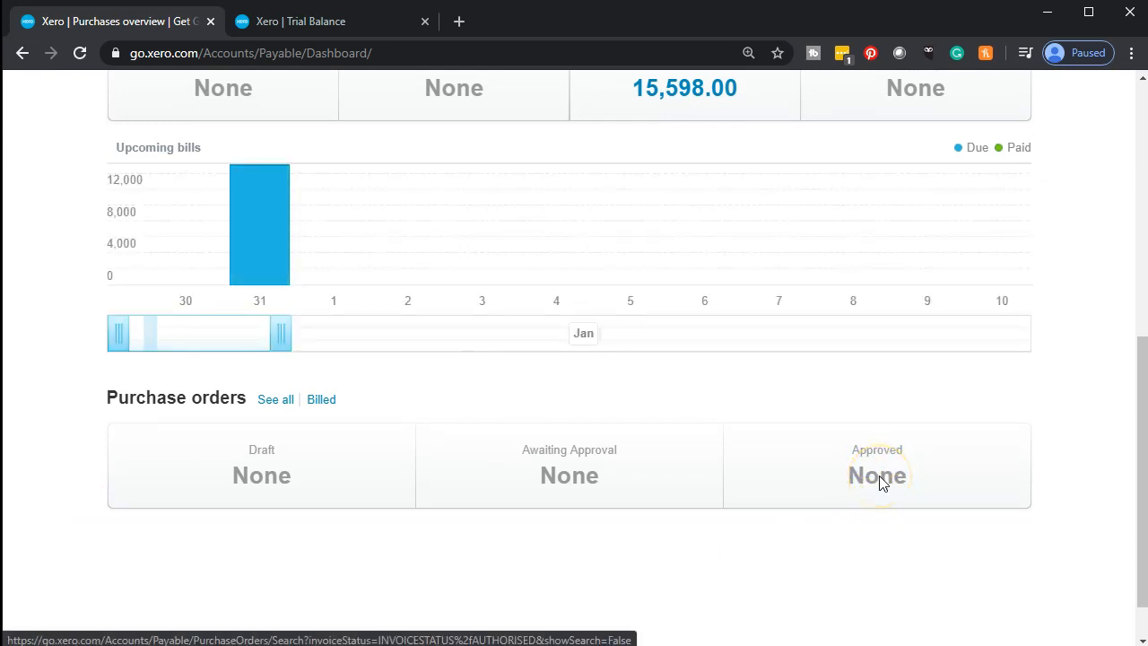
left_click(280, 409)
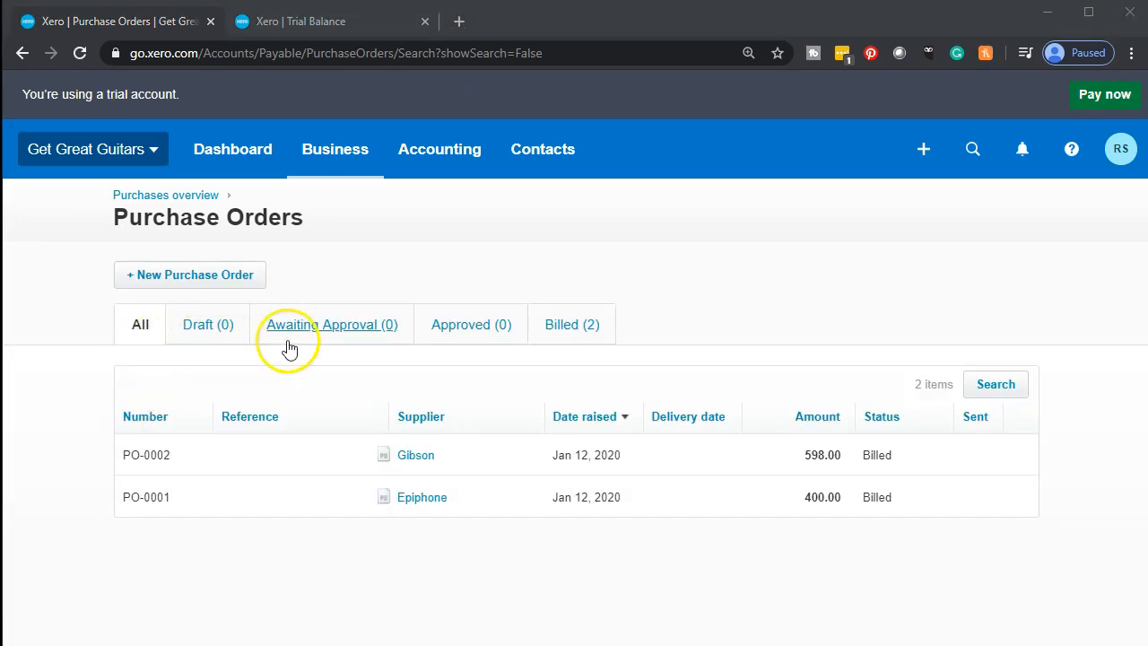
Step: View the billed purchase orders and return to the purchases overview
left_click(556, 330)
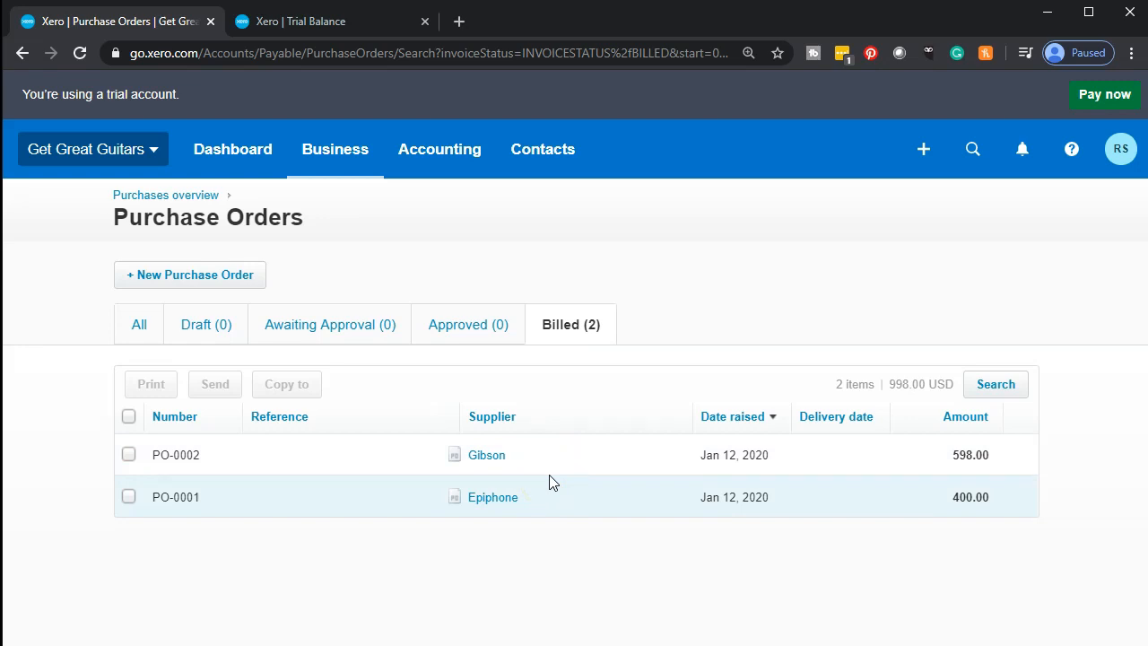
left_click(155, 199)
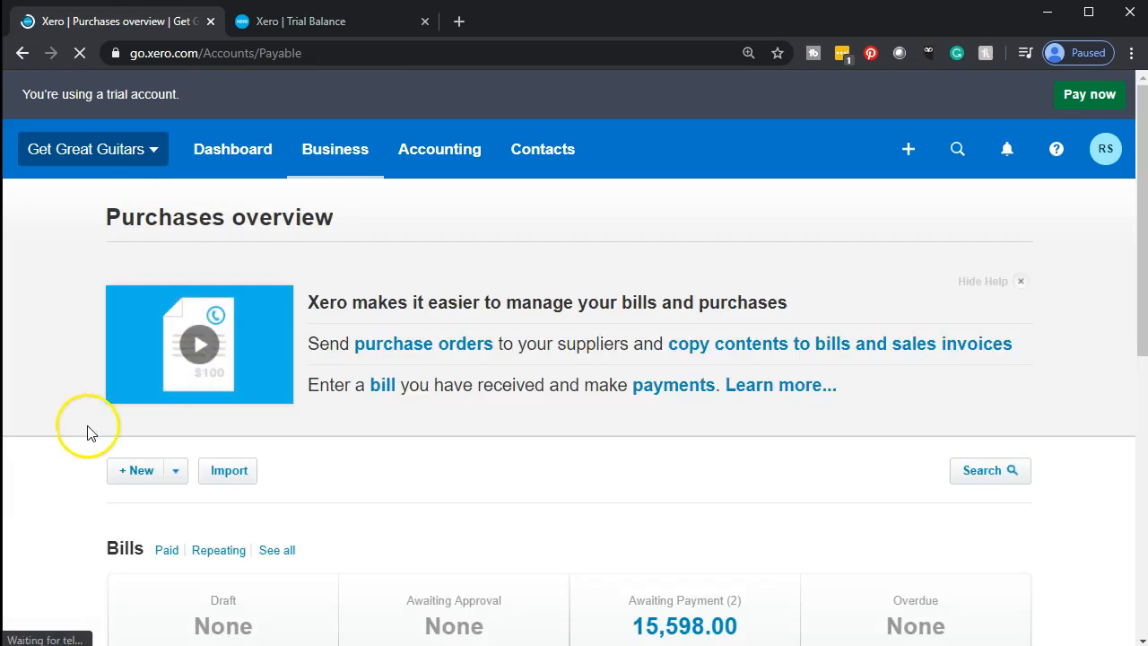
Step: Open the bills awaiting payment from the purchases overview and look into the Gibson bill
scroll(86, 433, "down", 1)
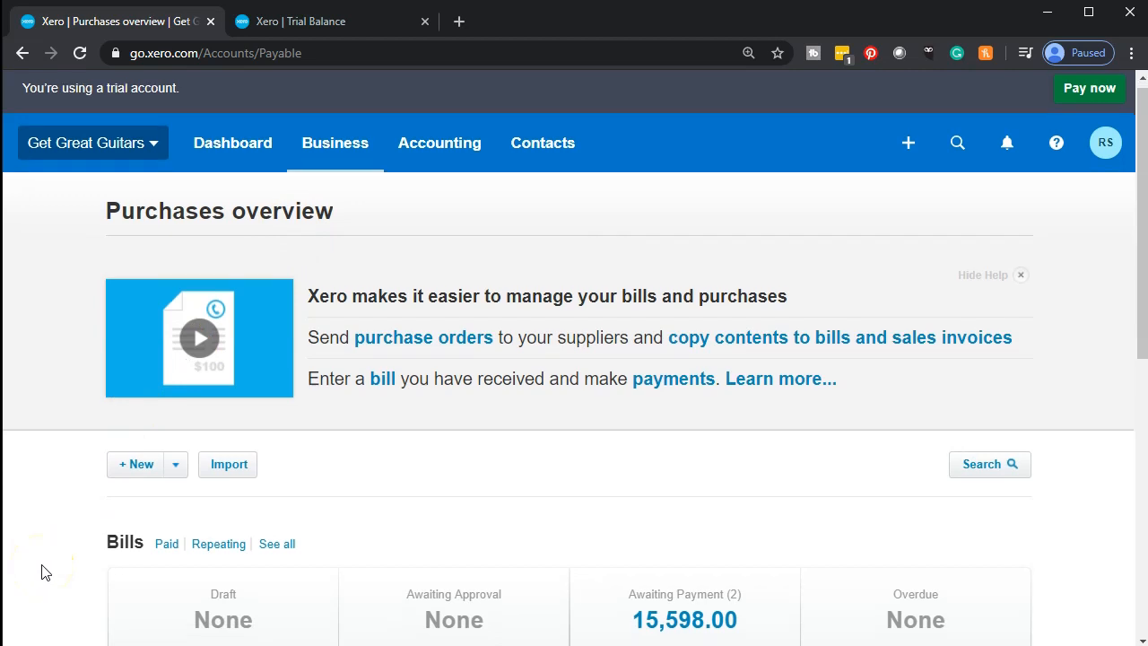
scroll(43, 573, "down", 1)
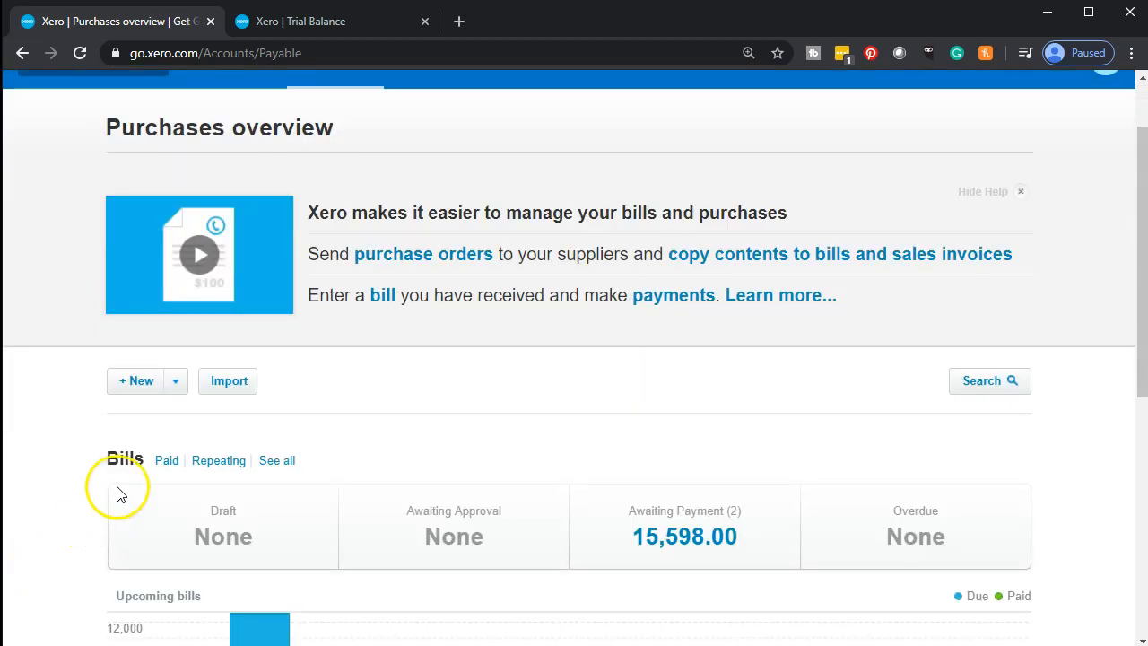
scroll(121, 494, "down", 1)
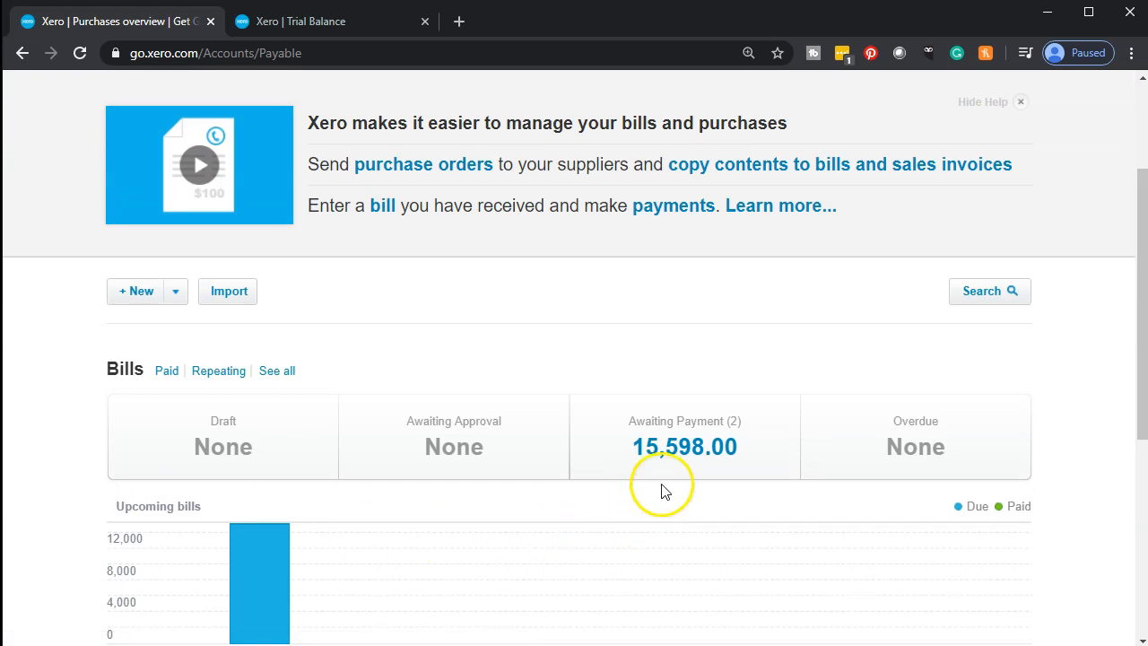
left_click(681, 460)
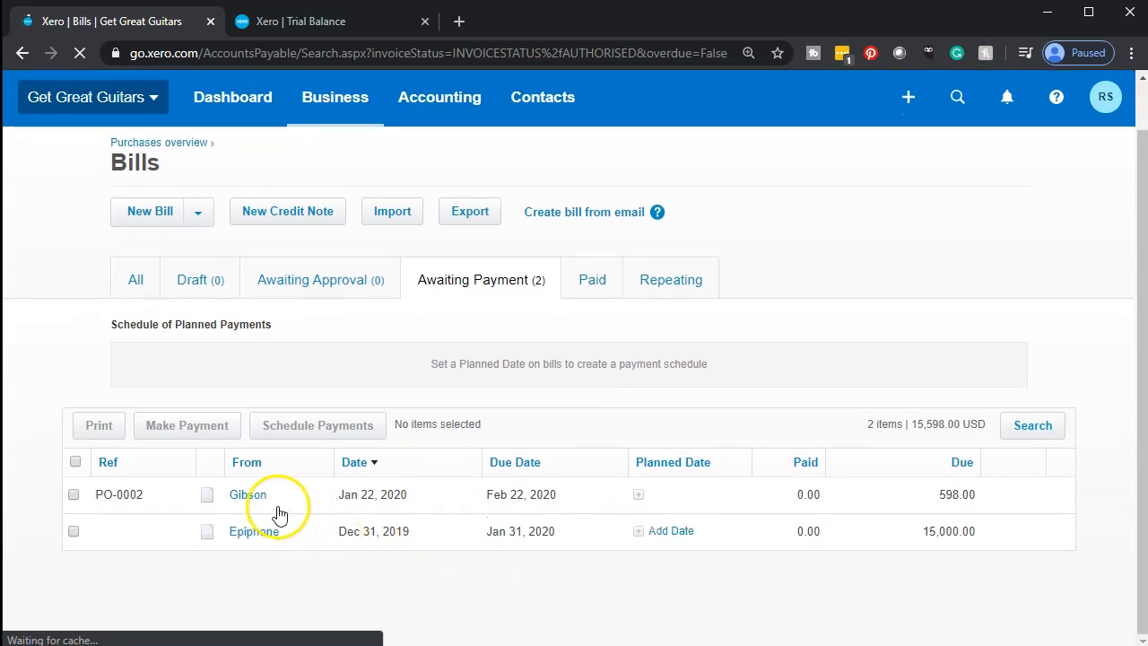
left_click(253, 505)
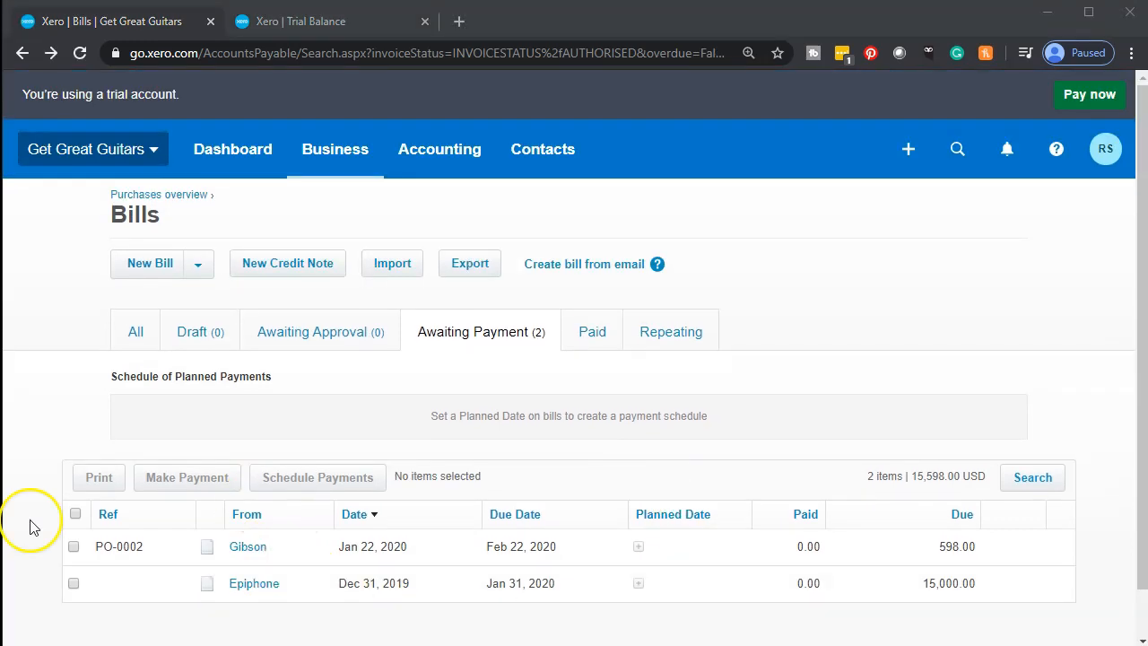
Step: View the Make Payment methods for the Gibson bill in the awaiting-payment list, then close them and clear the bill's selection
scroll(32, 528, "down", 1)
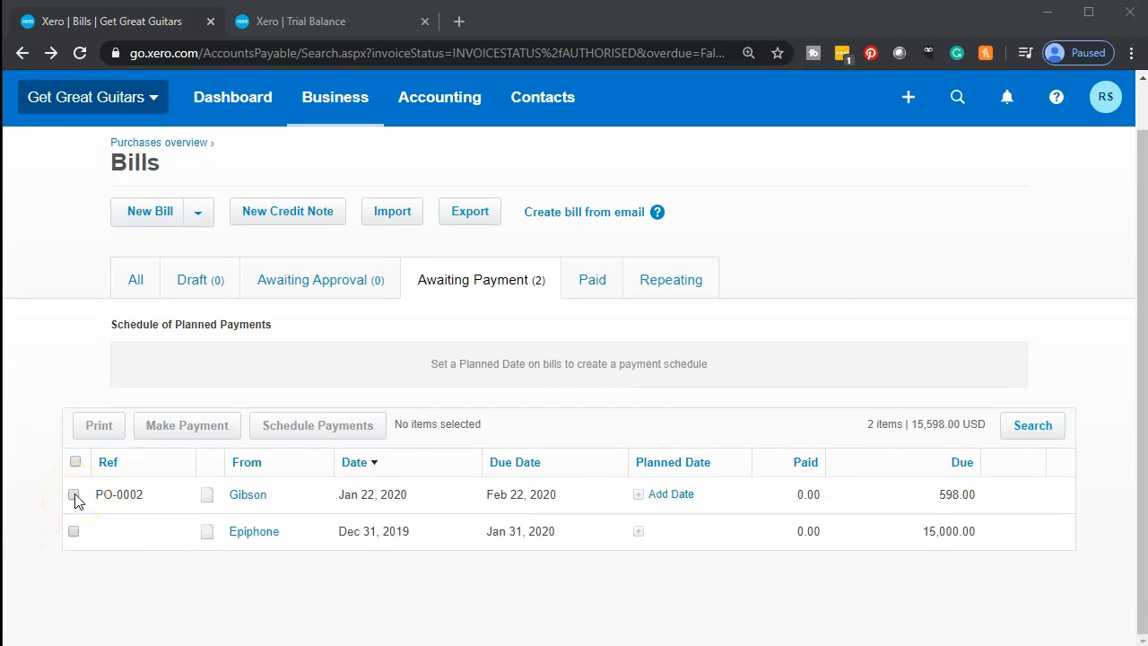
left_click(74, 495)
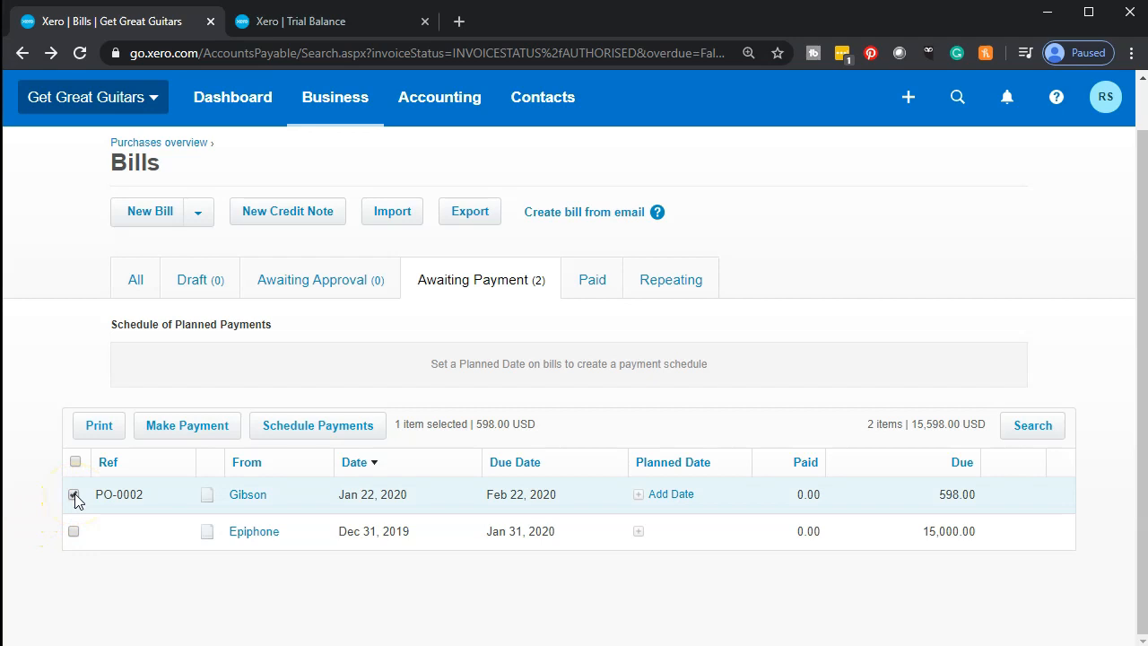
left_click(177, 427)
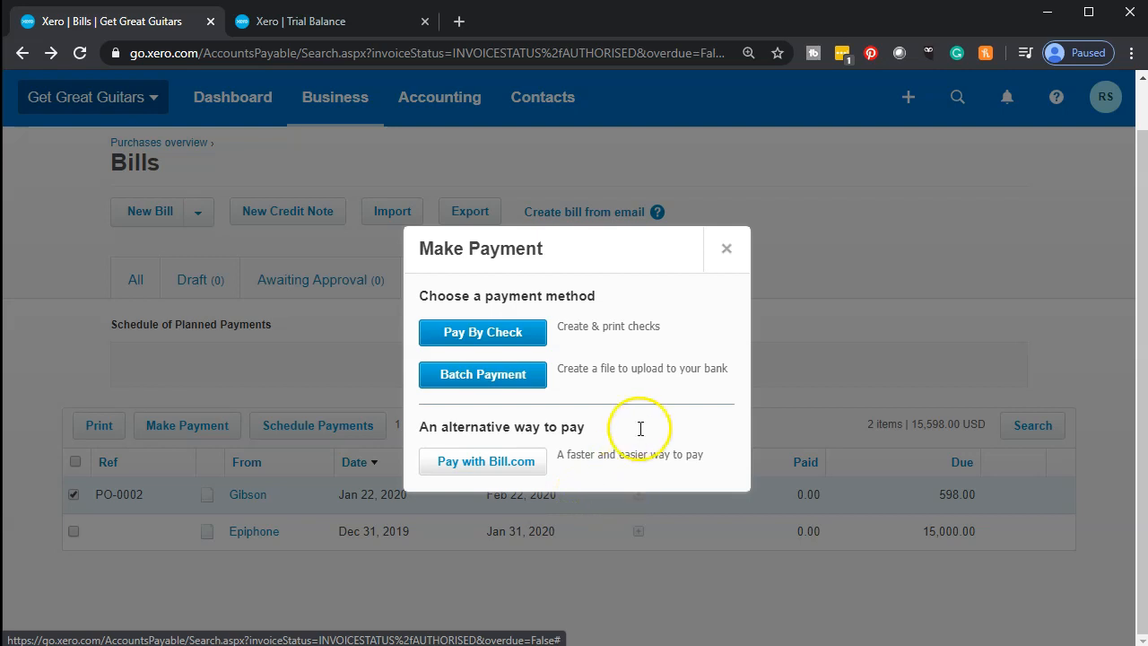
left_click(730, 254)
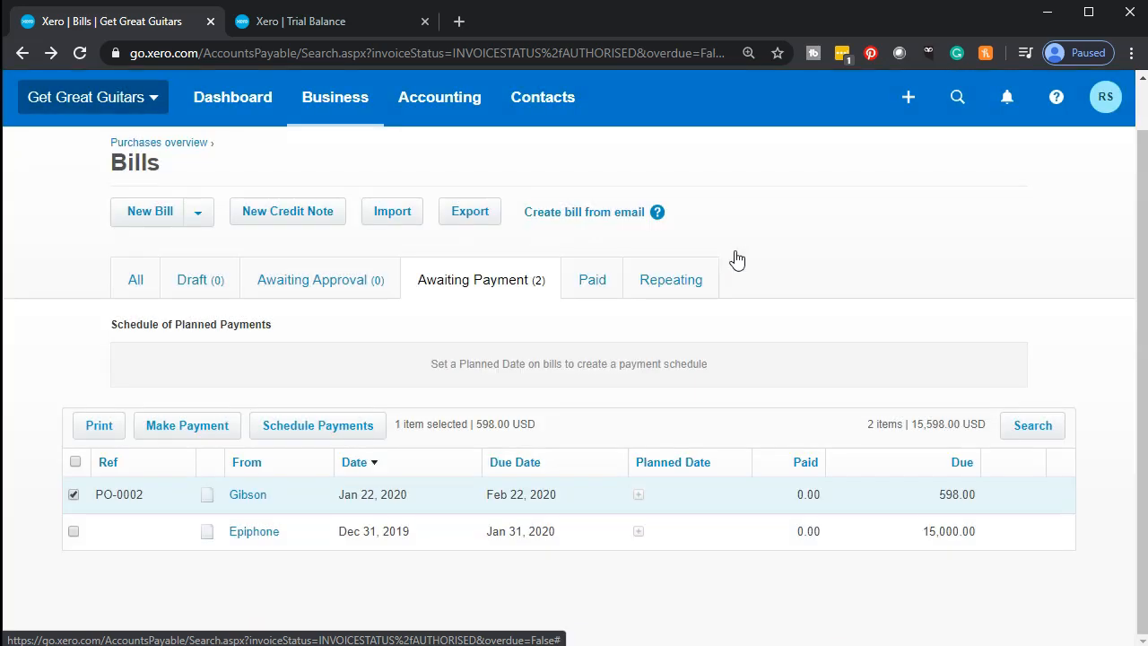
left_click(74, 496)
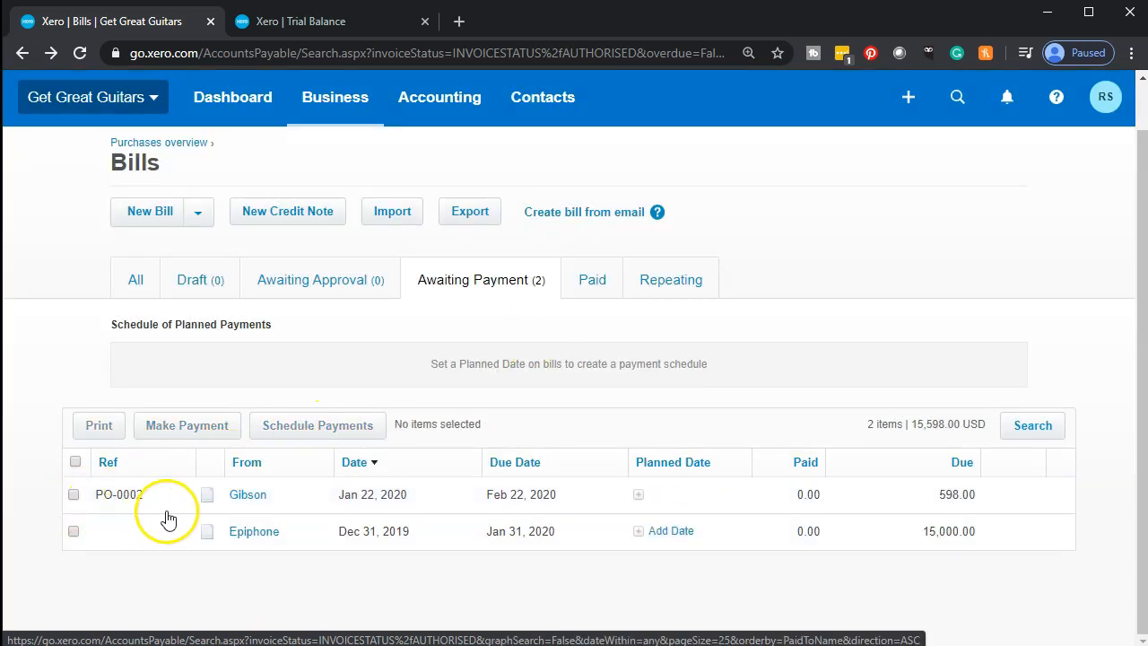
Step: Open the Gibson bill and set its payment date to Jan 22, 2020, paid from 1105 - Checking
left_click(237, 501)
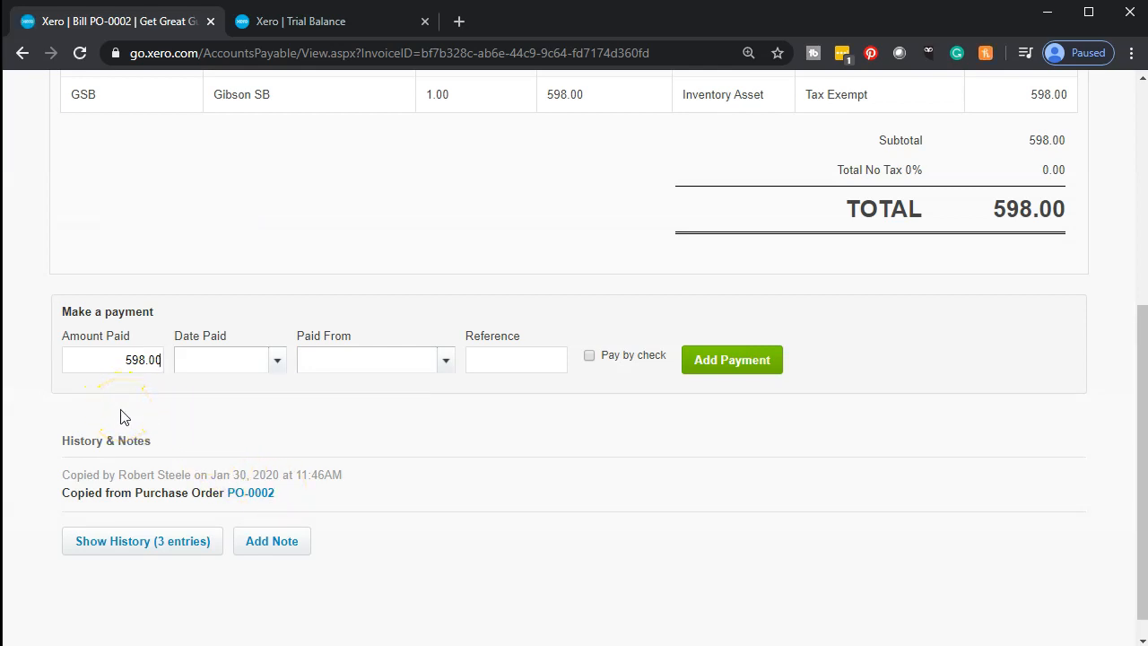
left_click(277, 363)
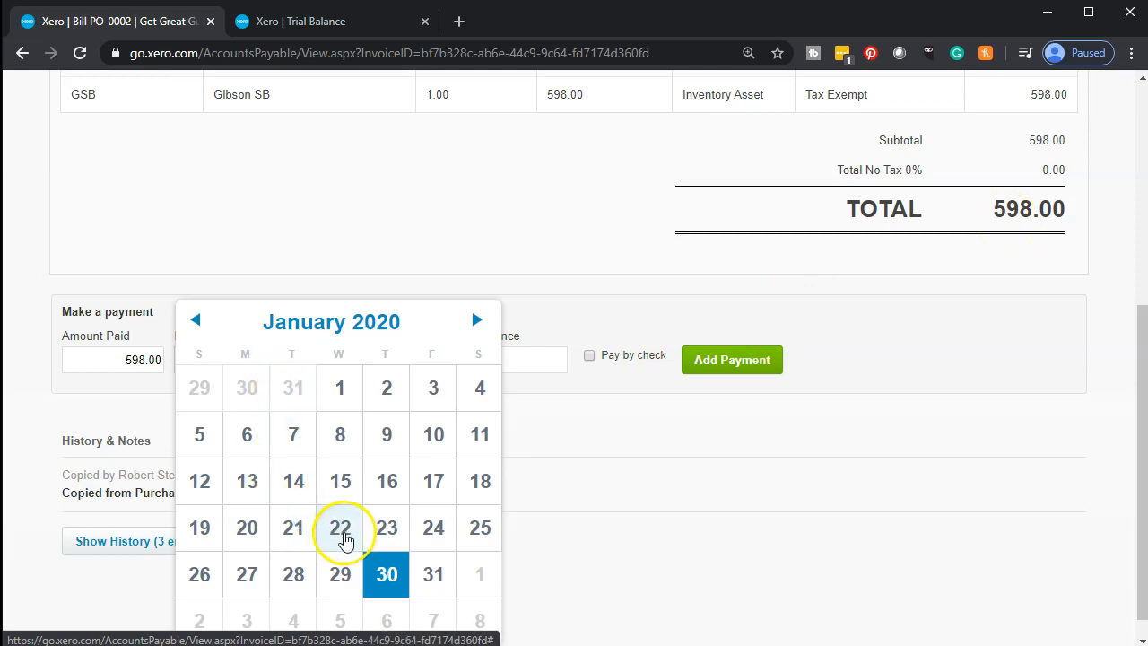
left_click(343, 531)
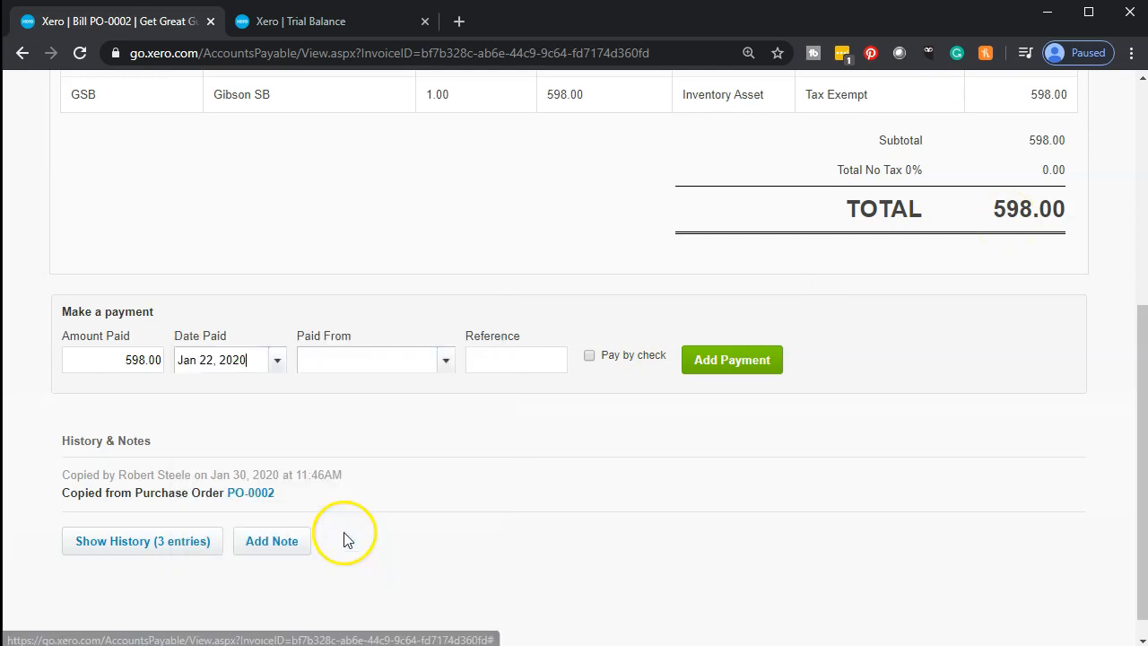
left_click(446, 363)
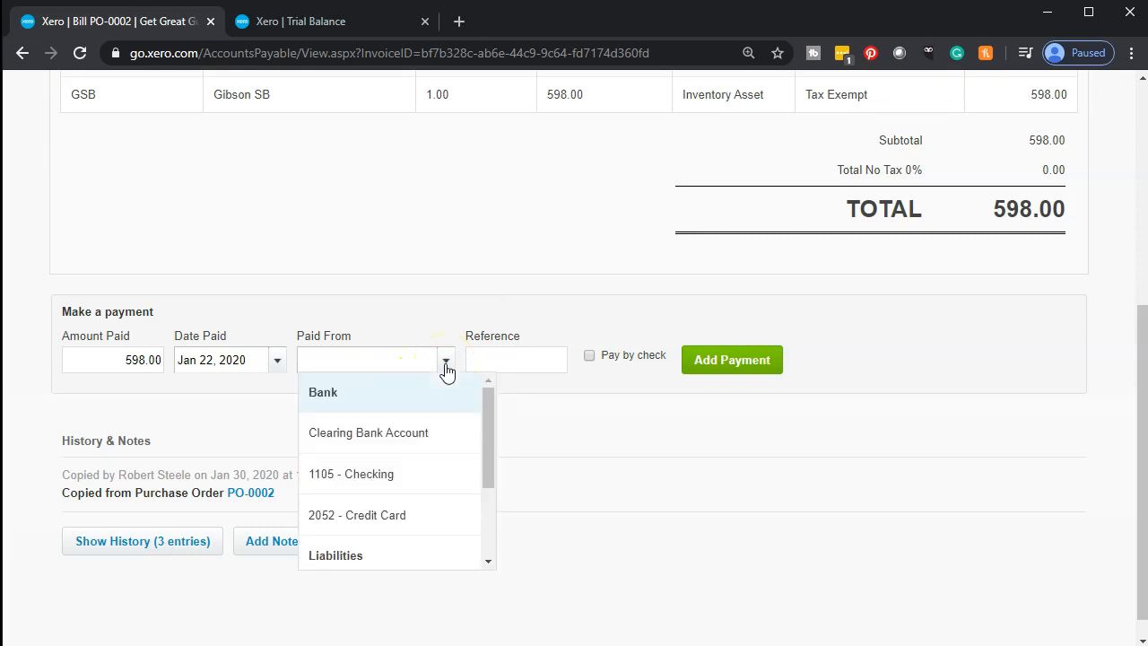
left_click(428, 490)
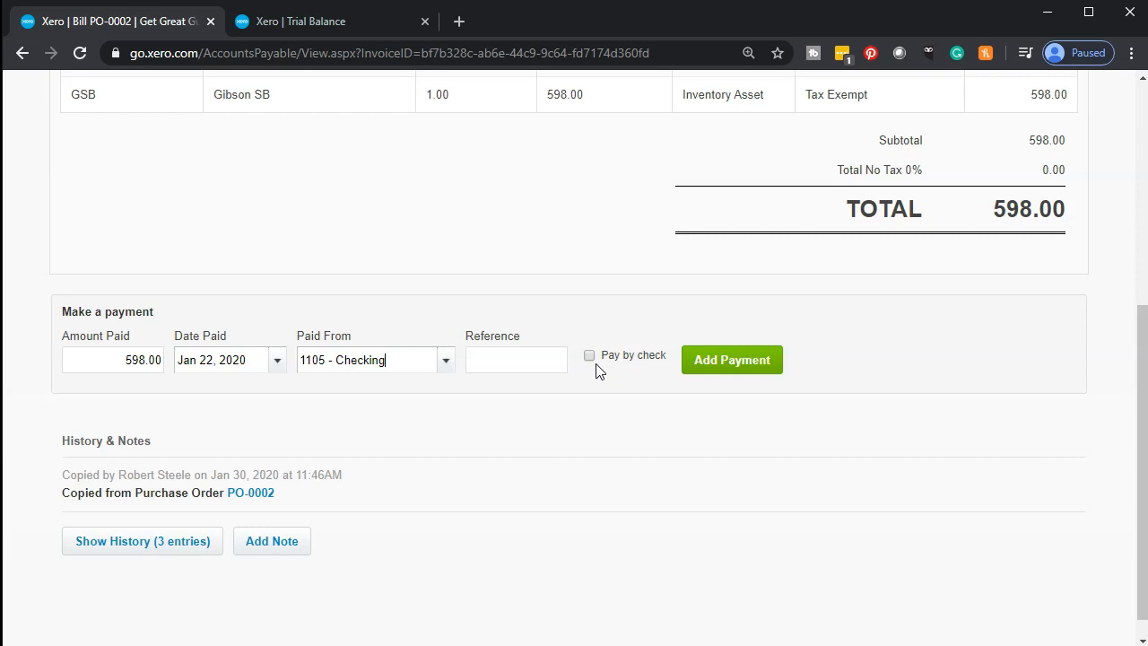
Step: Review the Gibson bill's history entries and add the 598.00 payment to the bill
left_click(148, 549)
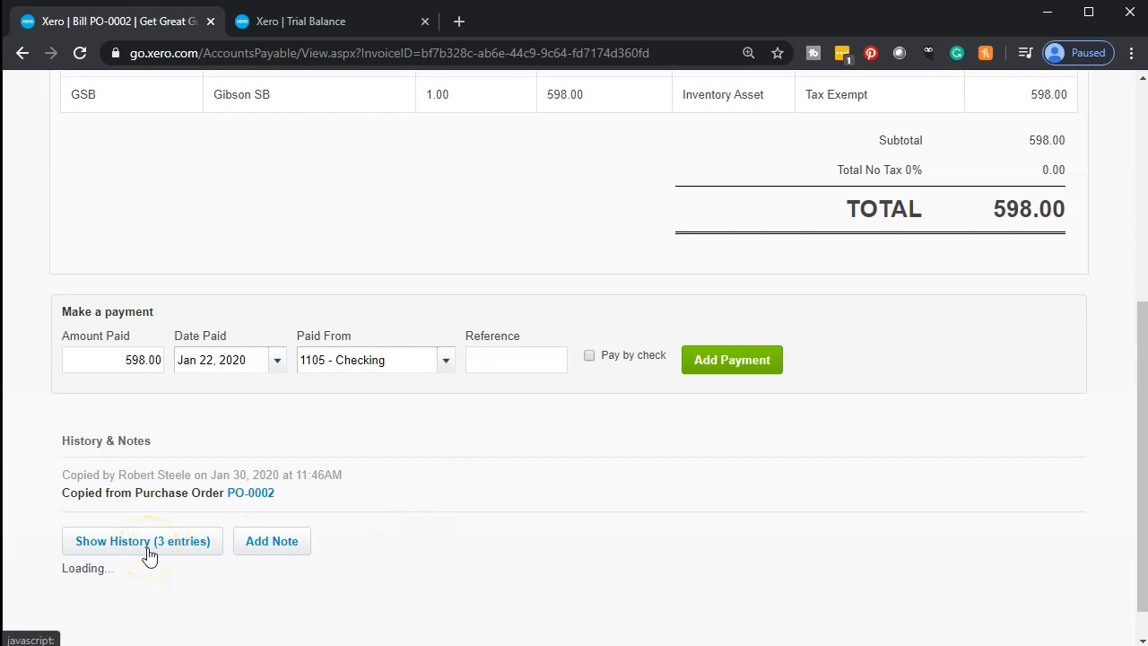
scroll(157, 489, "down", 2)
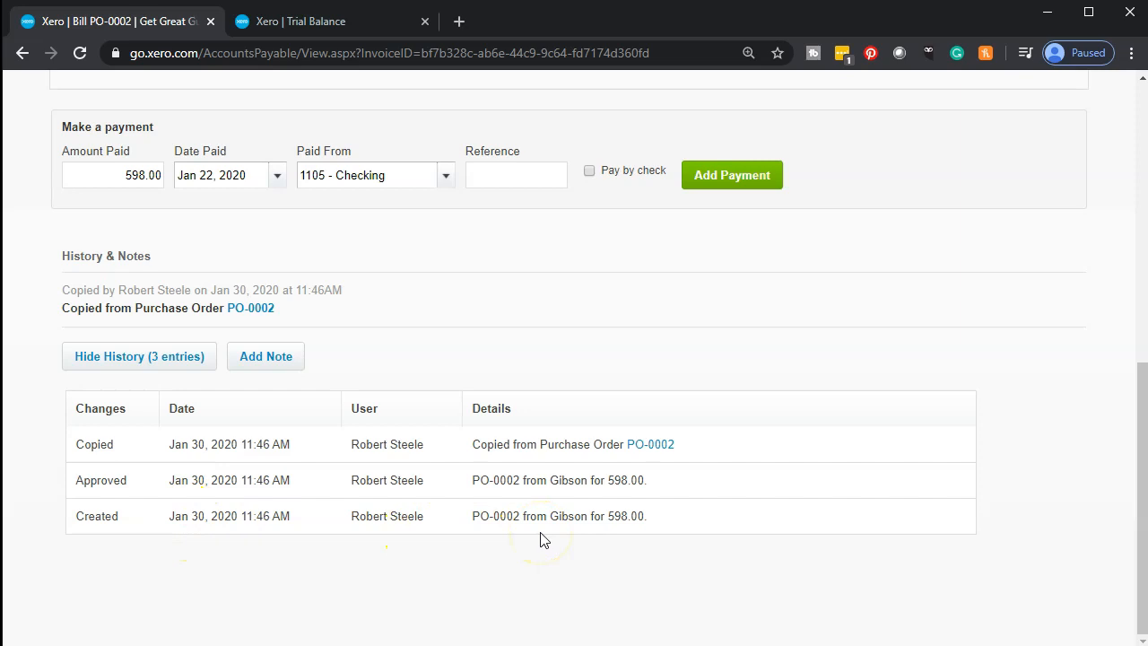
scroll(541, 539, "up", 2)
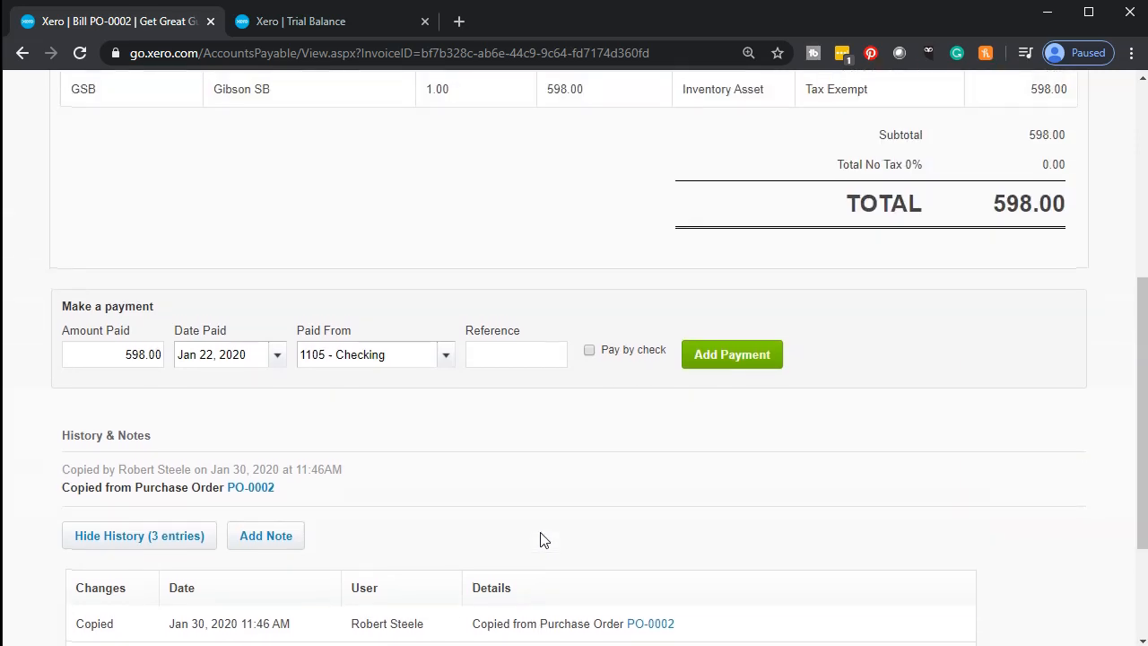
scroll(540, 539, "up", 1)
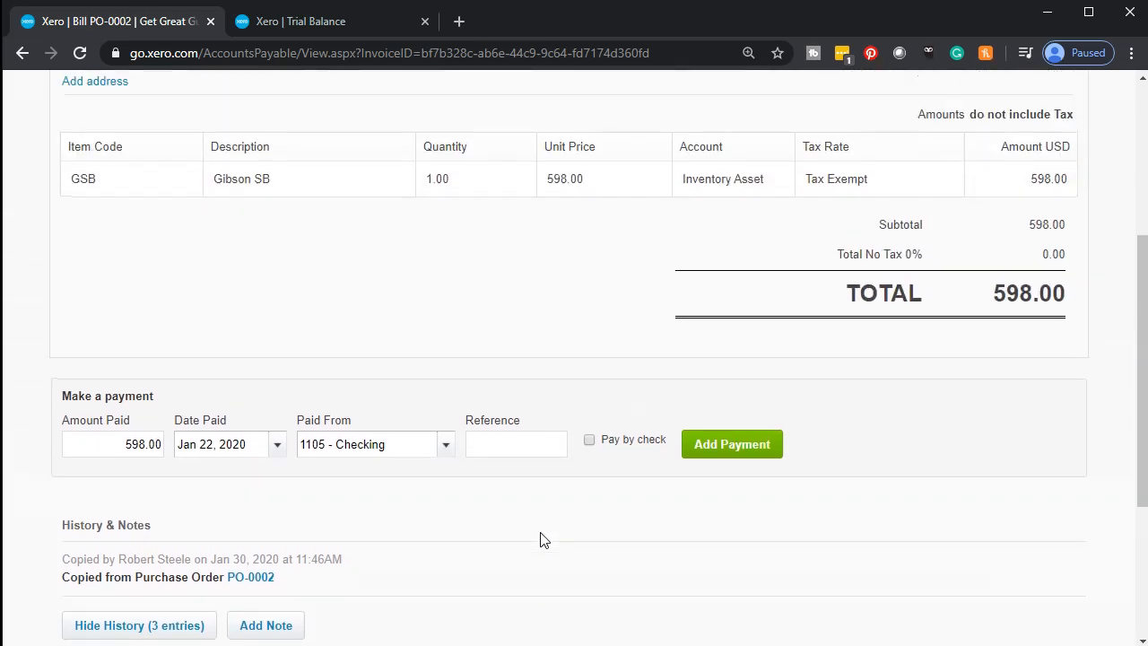
left_click(717, 456)
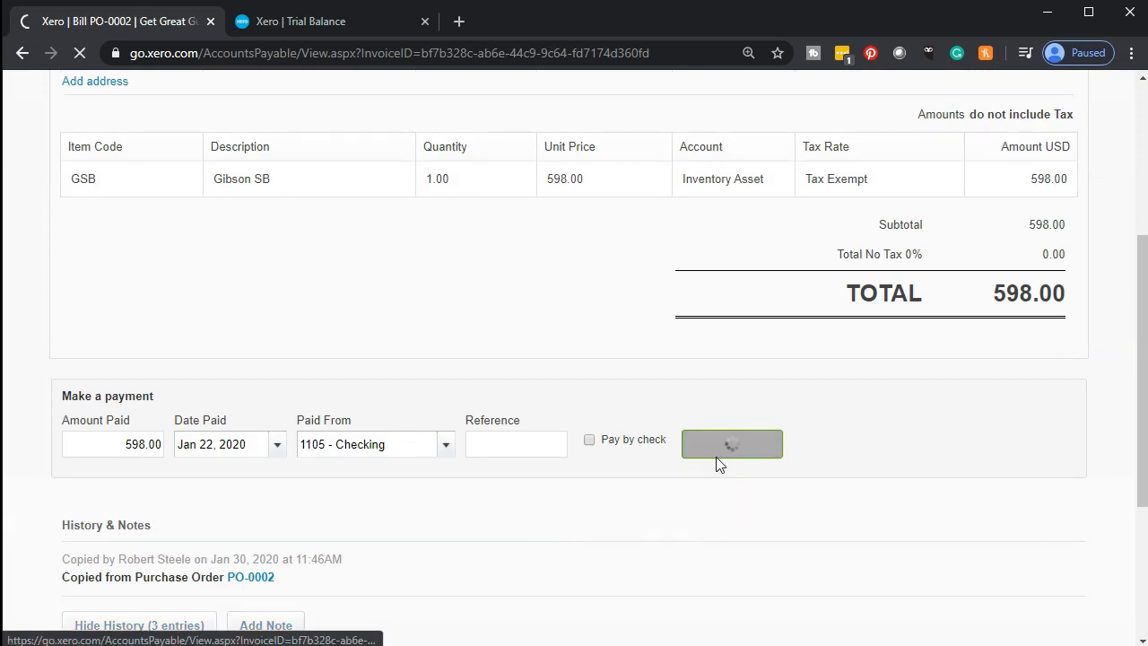
left_click(720, 448)
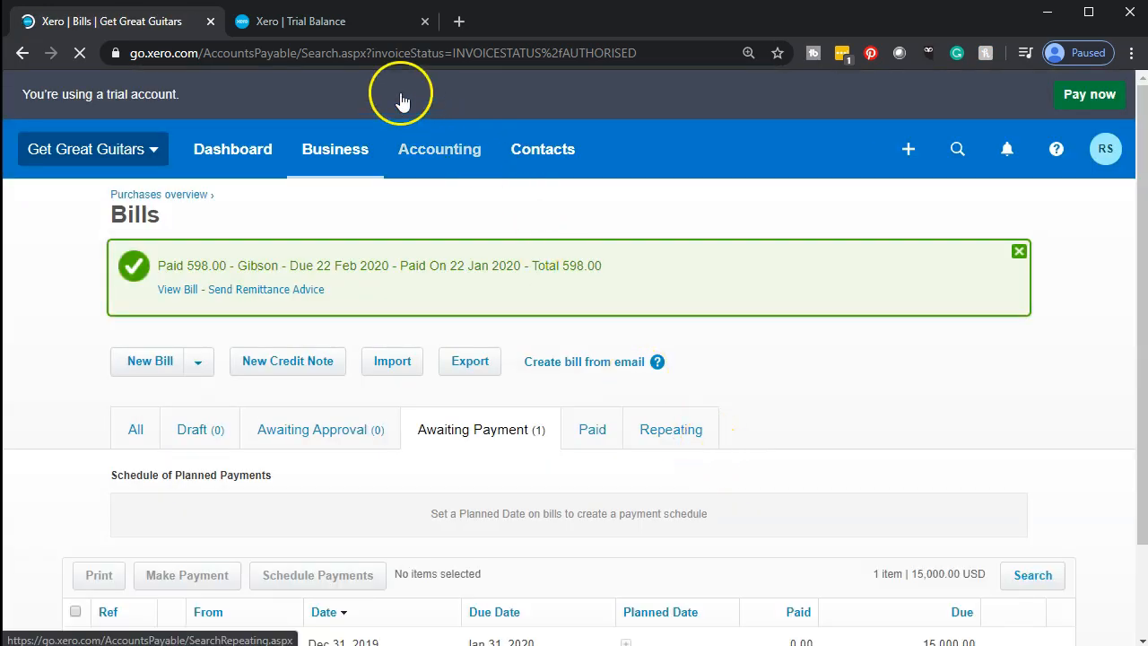
Step: Switch to the Trial Balance browser tab and update the report for Jan 31, 2020 after the Gibson payment
left_click(300, 21)
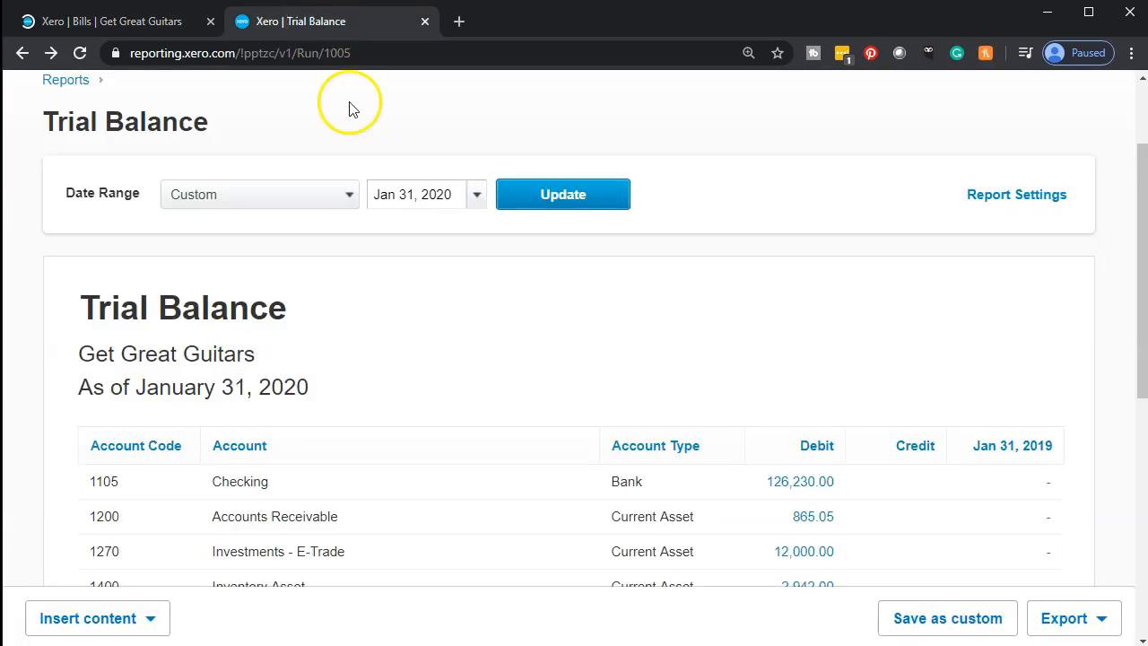
scroll(461, 347, "up", 2)
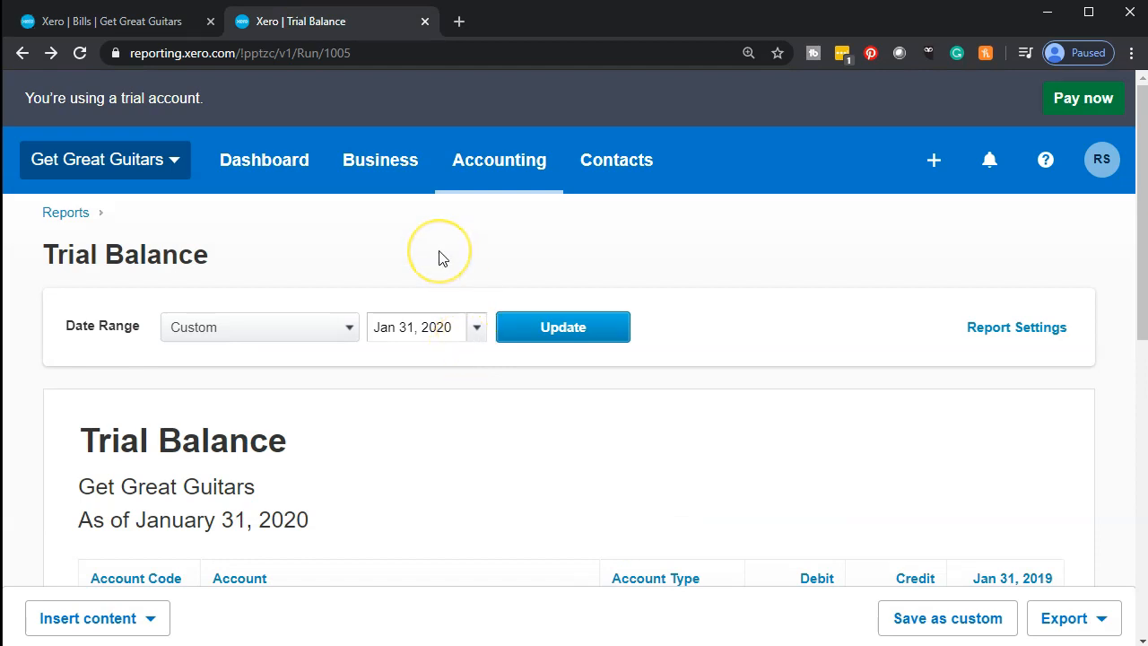
scroll(438, 259, "down", 2)
left_click(553, 155)
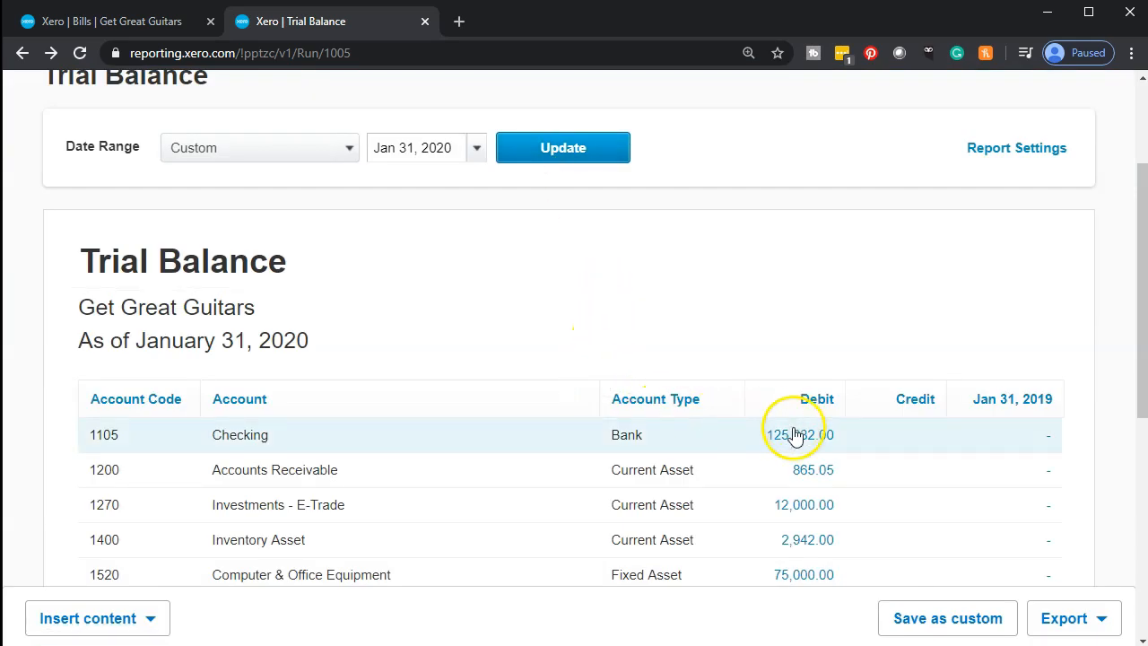
Step: Examine the January 2020 account transactions behind the Checking balance and return to the Trial Balance
left_click(794, 434)
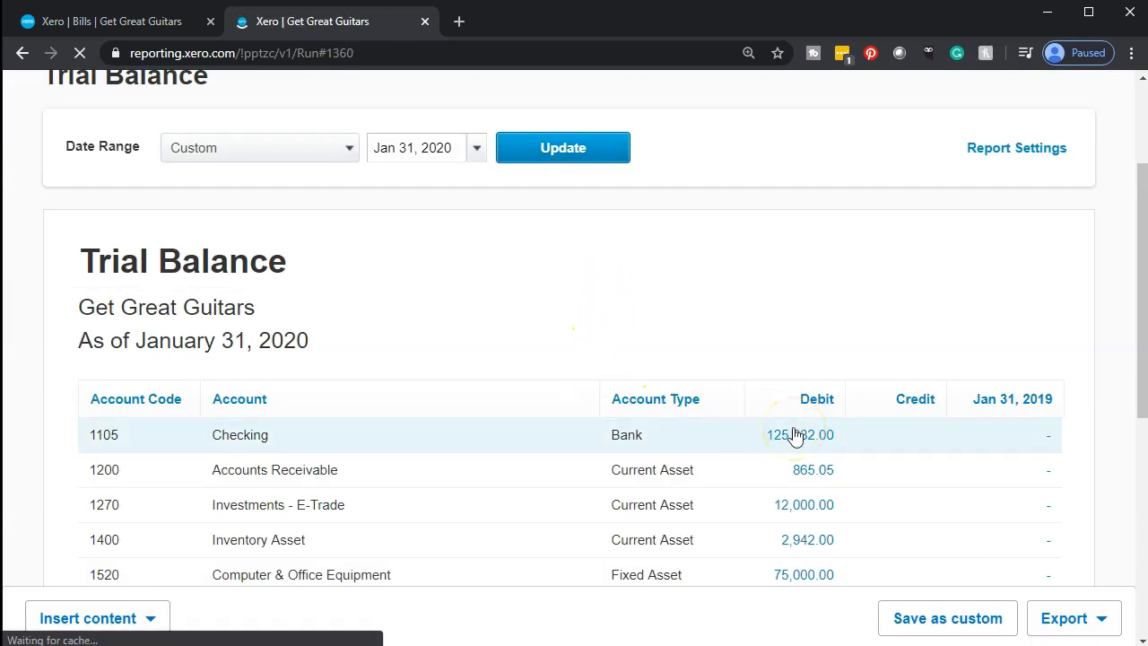
left_click(789, 429)
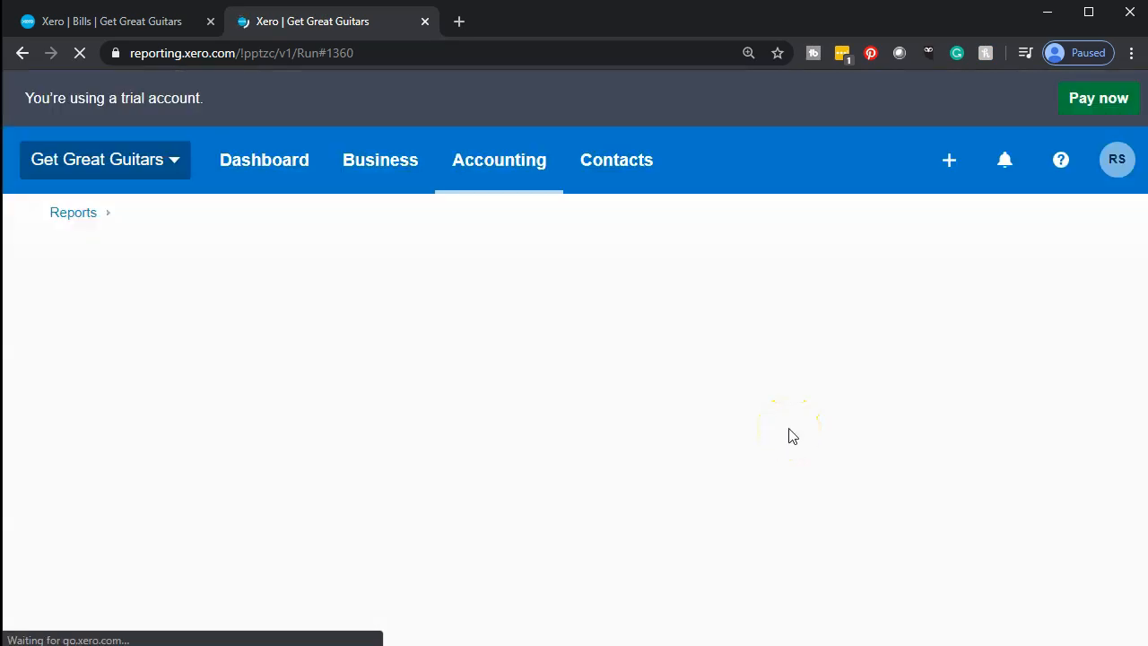
scroll(264, 431, "down", 5)
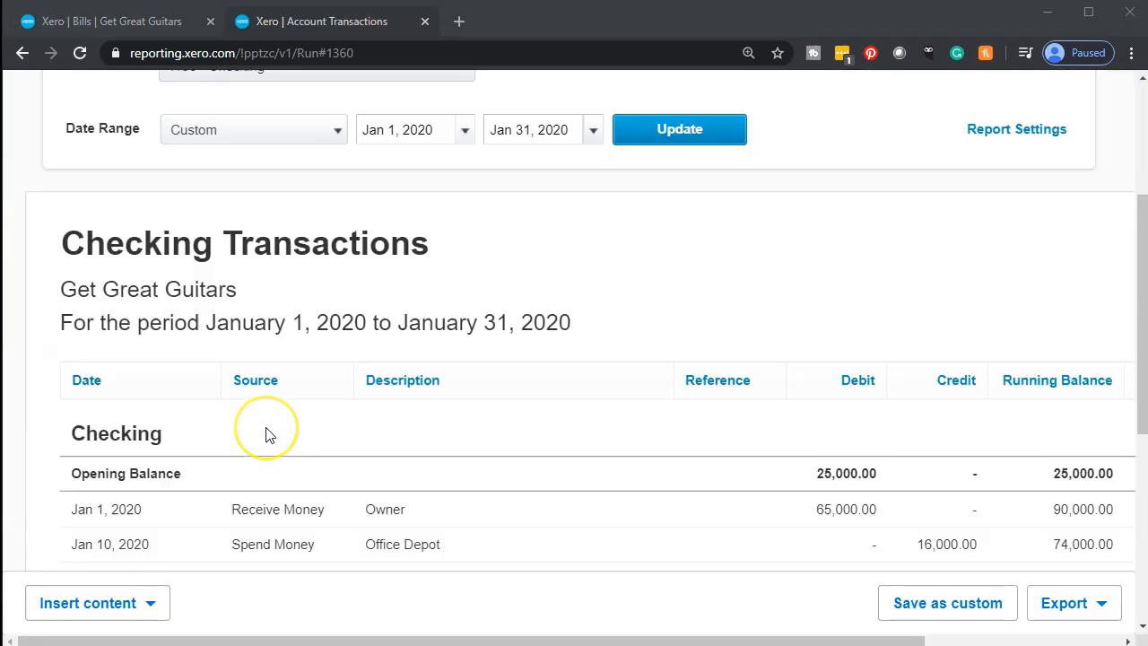
scroll(266, 434, "down", 3)
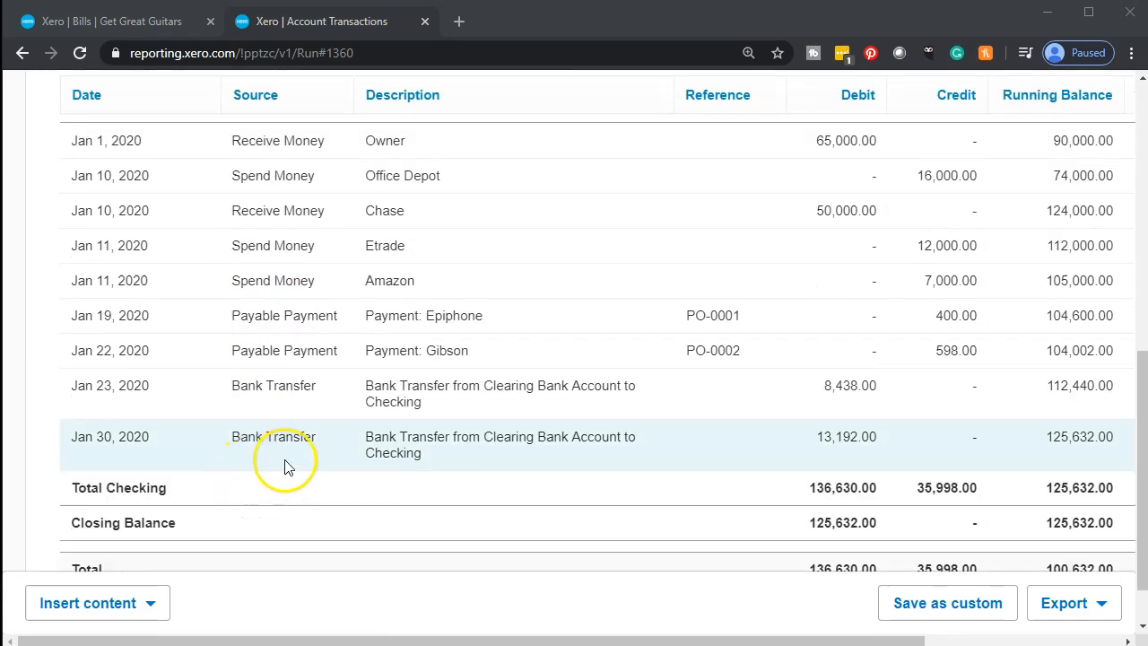
scroll(366, 457, "up", 1)
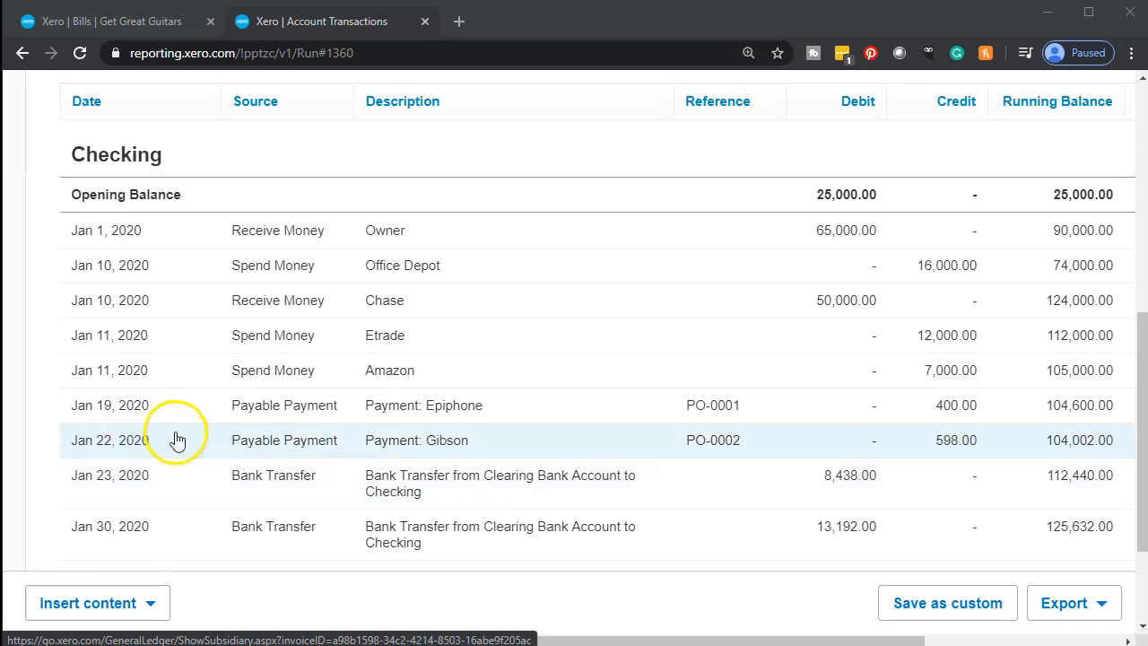
scroll(178, 441, "up", 6)
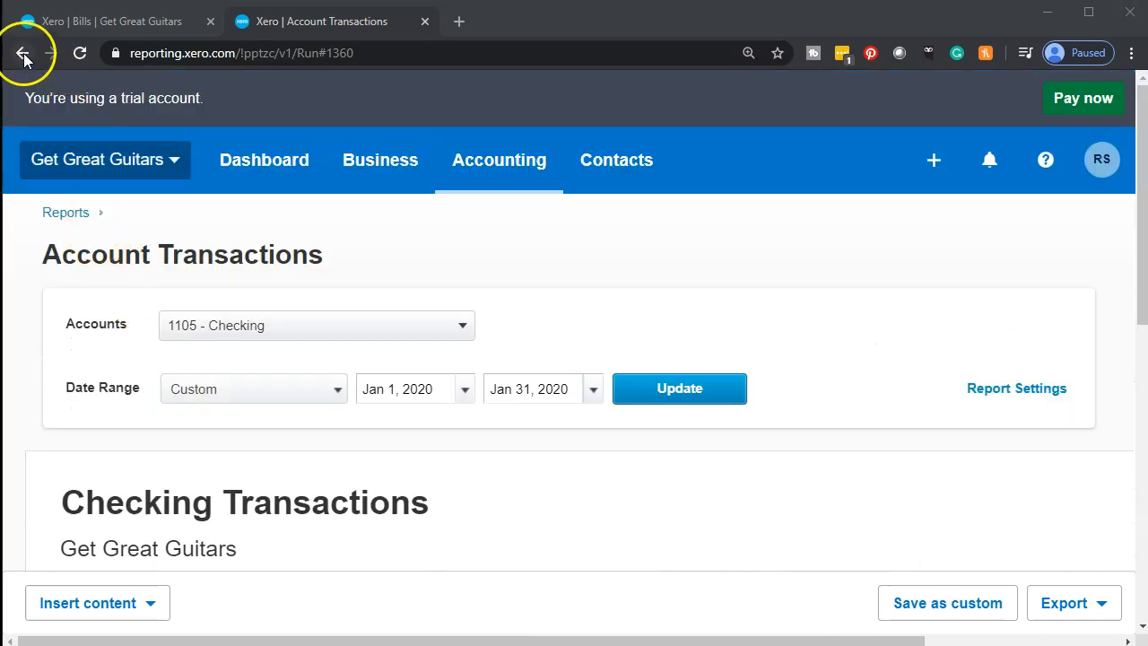
left_click(24, 51)
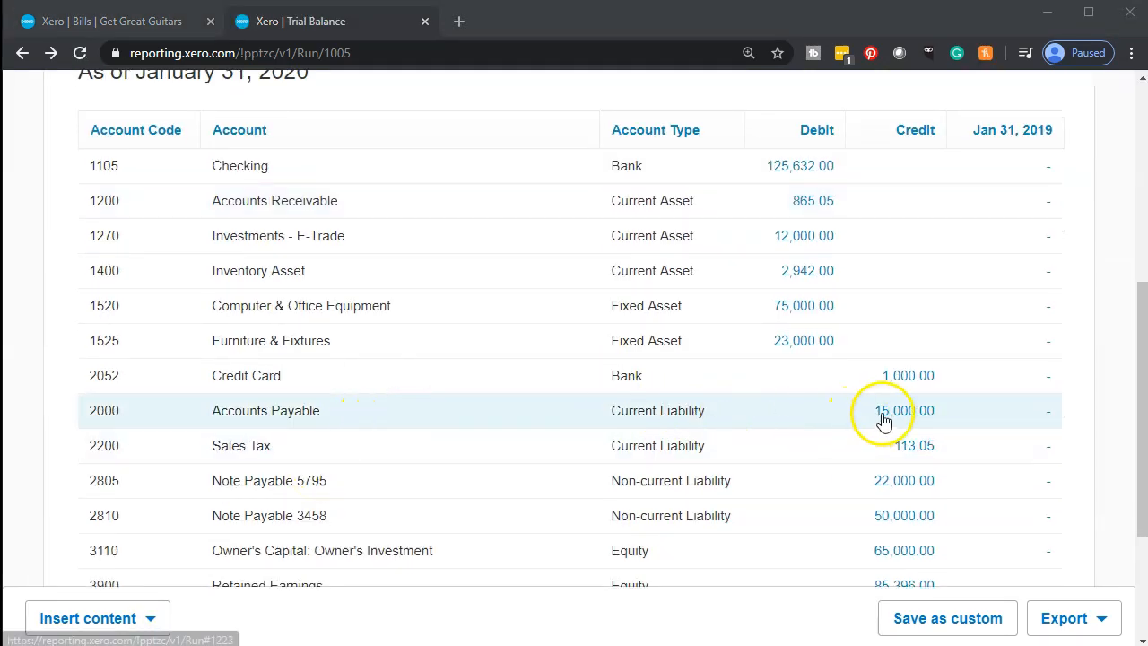
Step: Examine the account transactions behind the Accounts Payable balance and open the Gibson payable invoice dated Jan 22, 2020
left_click(884, 419)
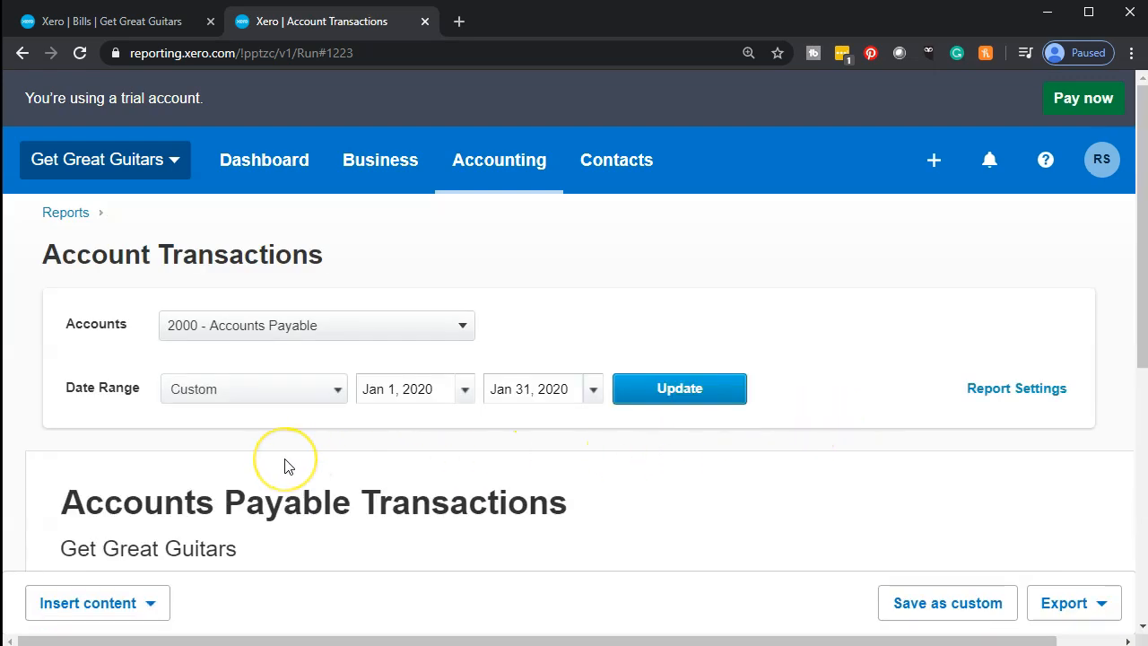
scroll(288, 466, "down", 5)
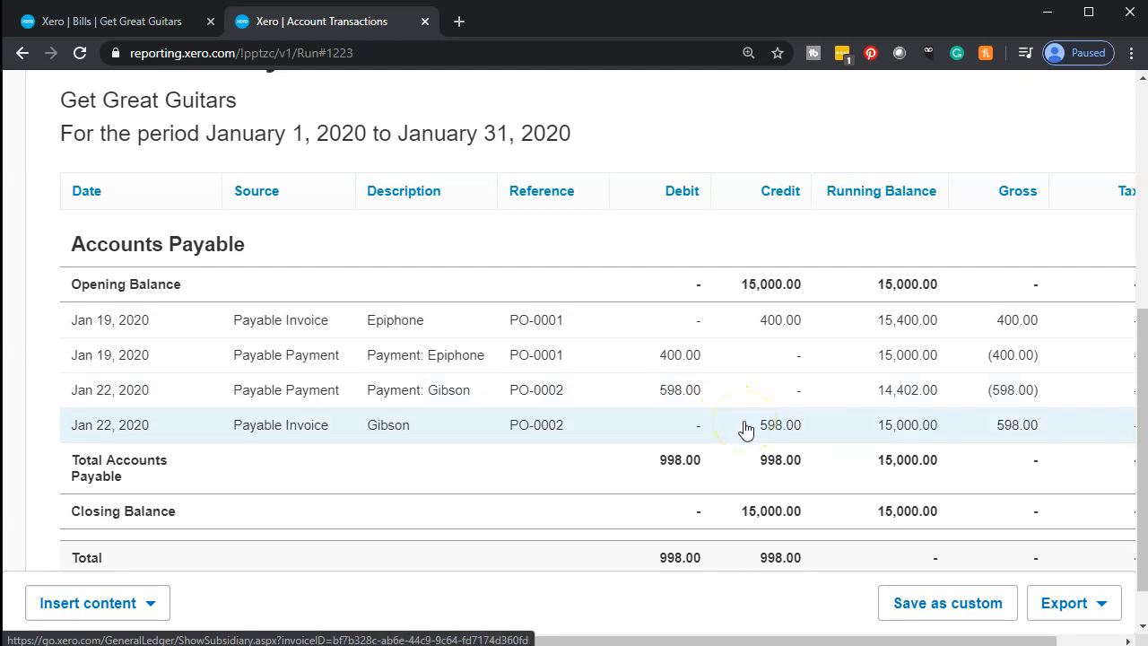
left_click(530, 439)
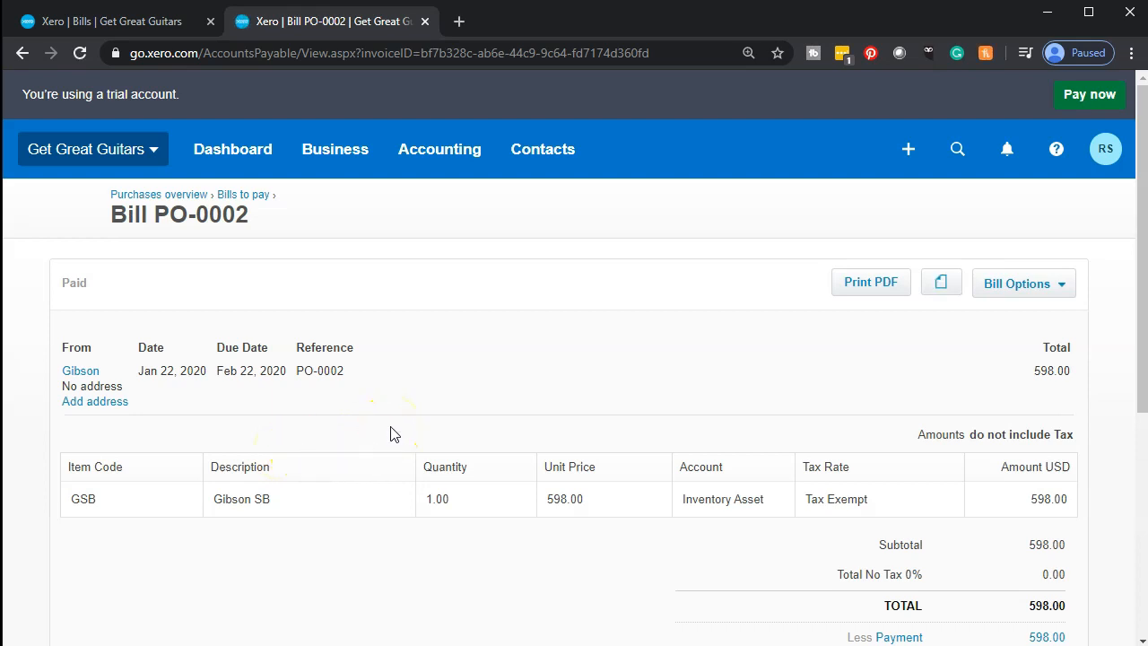
Step: Review the paid Gibson bill's details and open the payment transaction applied to it
scroll(390, 434, "down", 1)
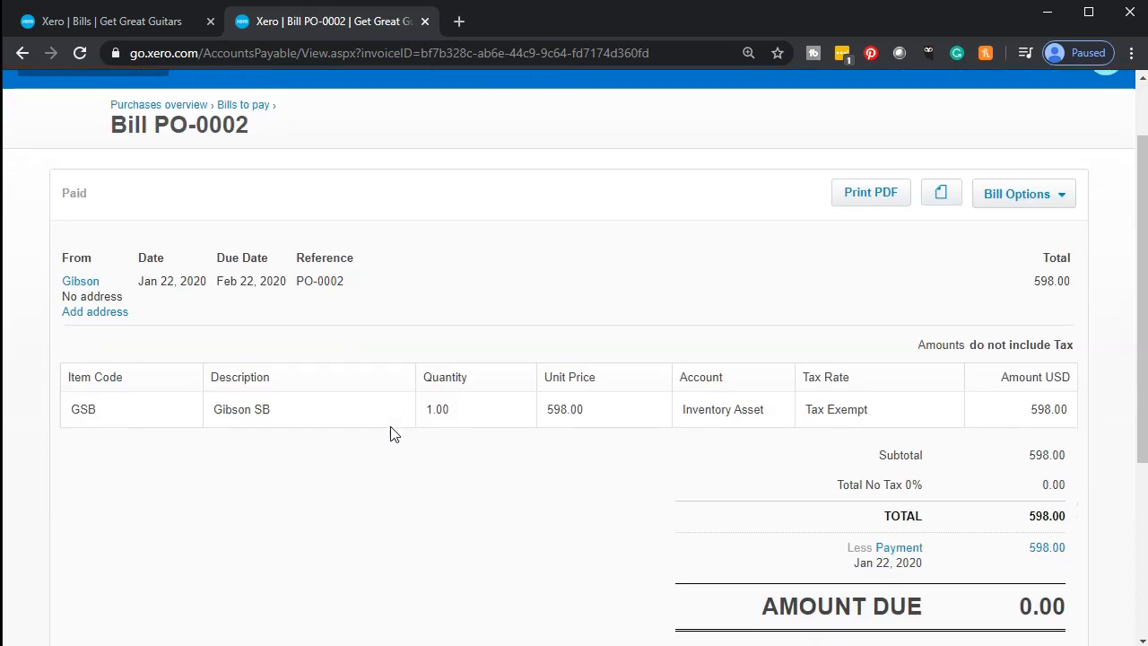
left_click(406, 427)
scroll(405, 430, "down", 3)
scroll(406, 431, "up", 4)
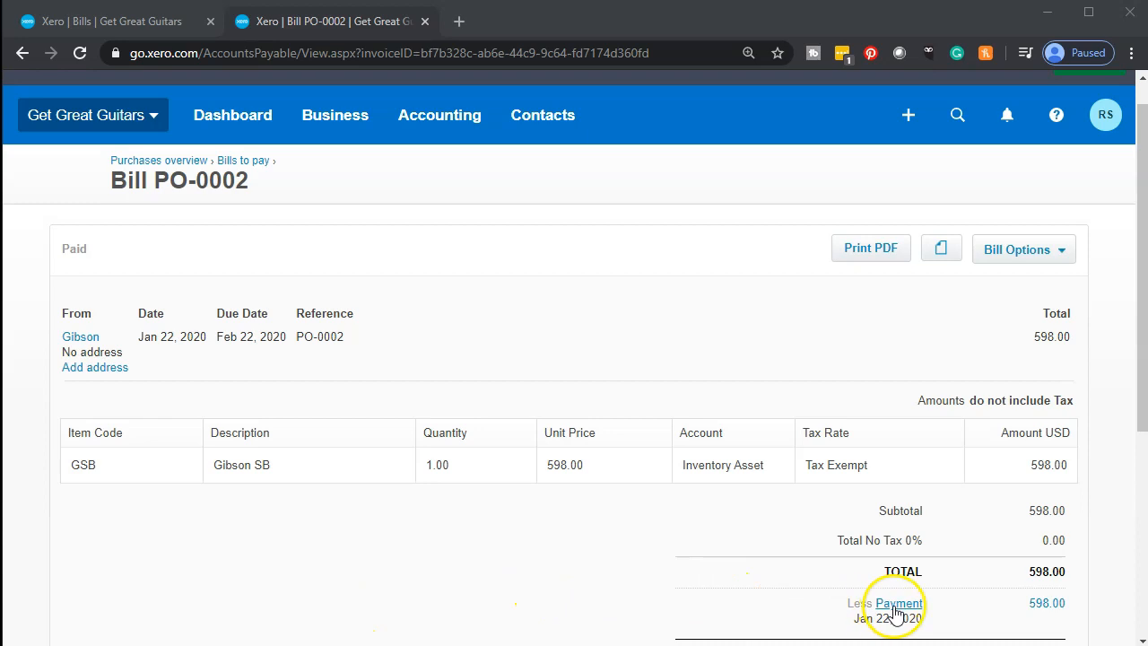
left_click(1055, 607)
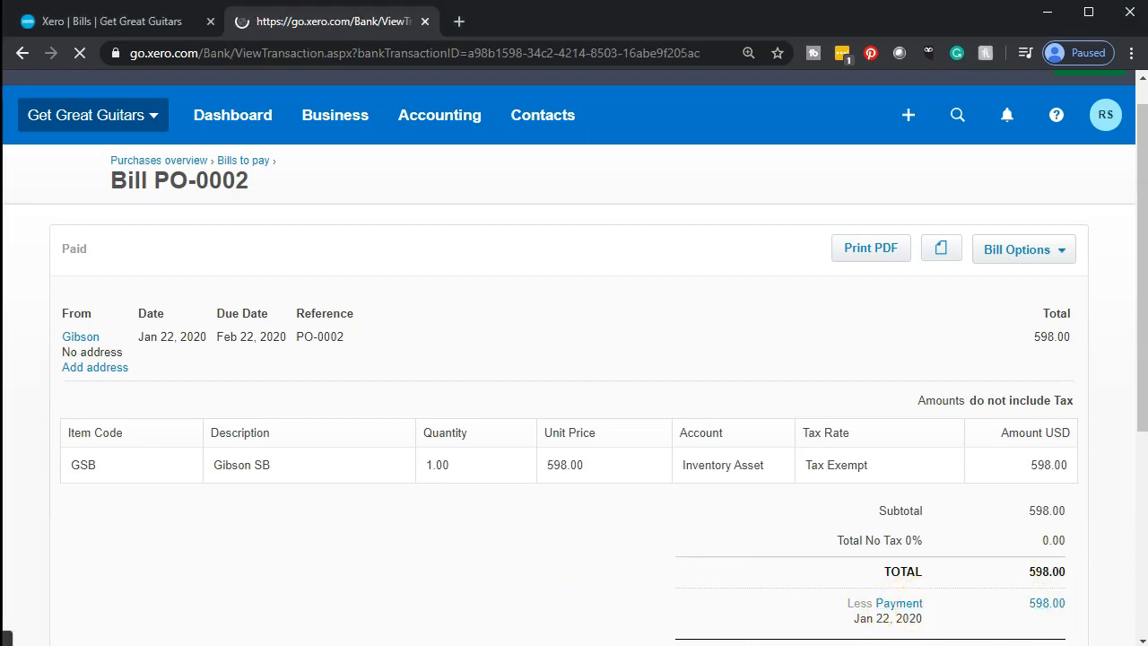